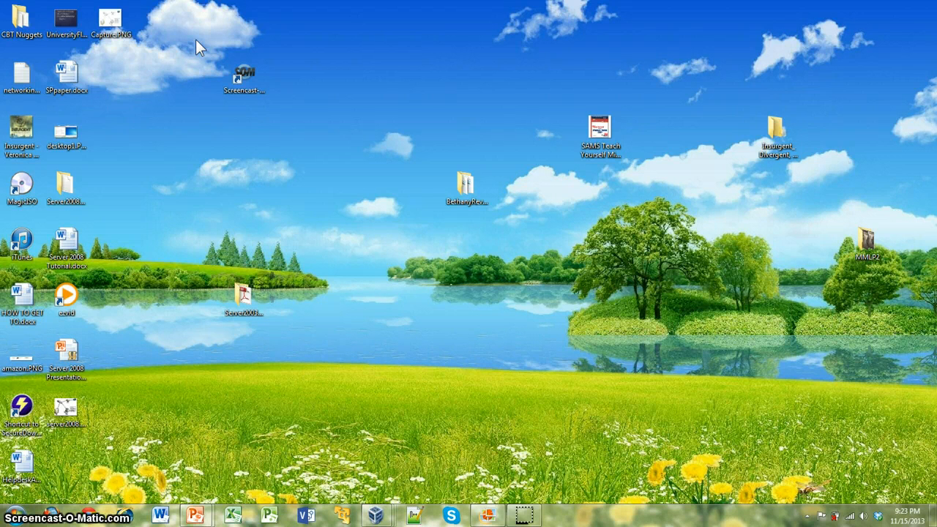
Switch to the PowerPoint presentation to review the "Before you begin" slide, and minimize it
click(12, 259)
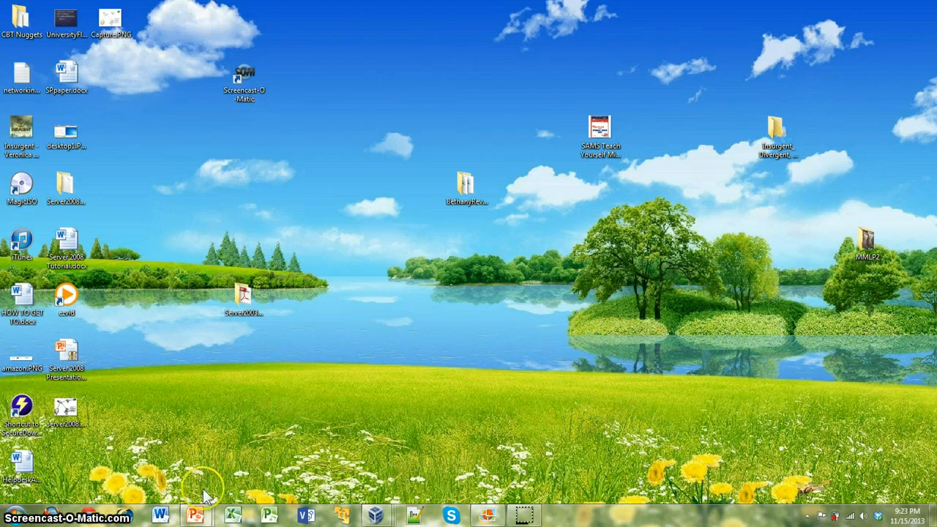
mouse_move(374, 516)
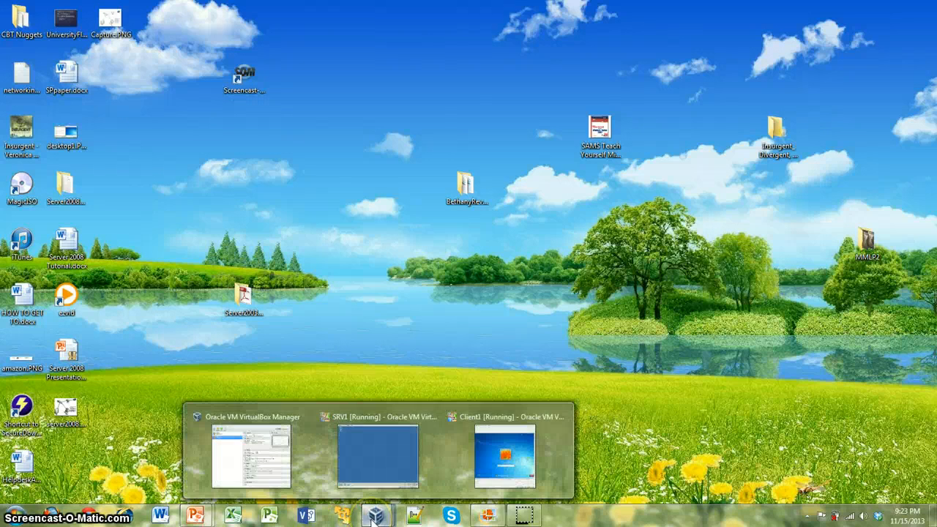
click(206, 506)
click(251, 473)
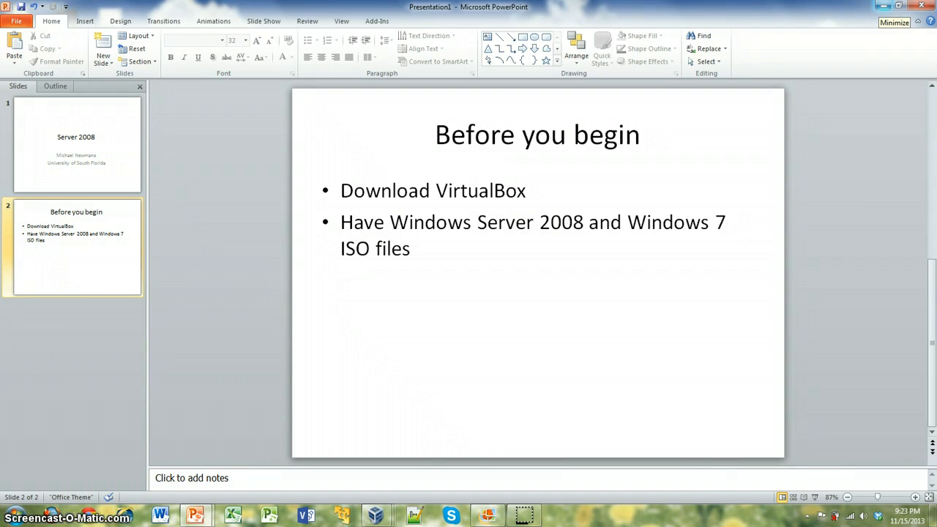
click(884, 6)
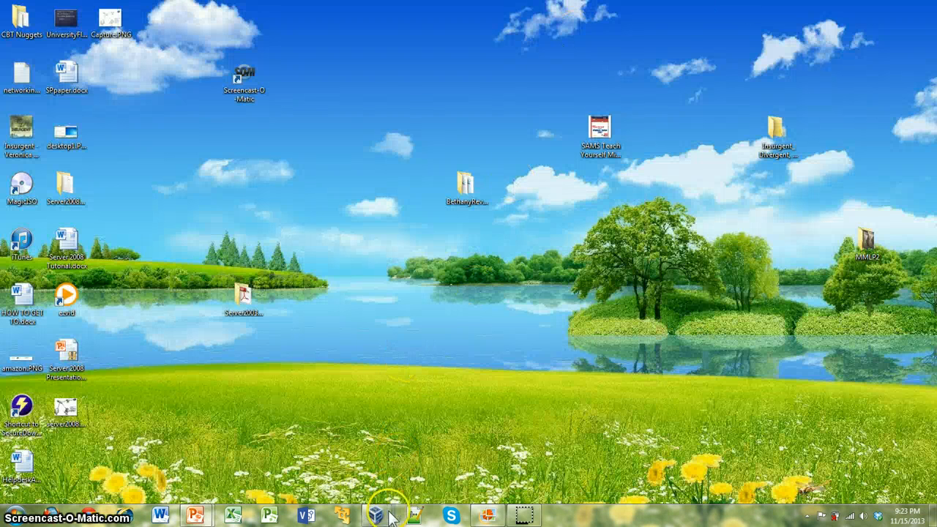
Bring up the SRV1 virtual machine and close its Removal Results wizard and Server Manager
mouse_move(376, 515)
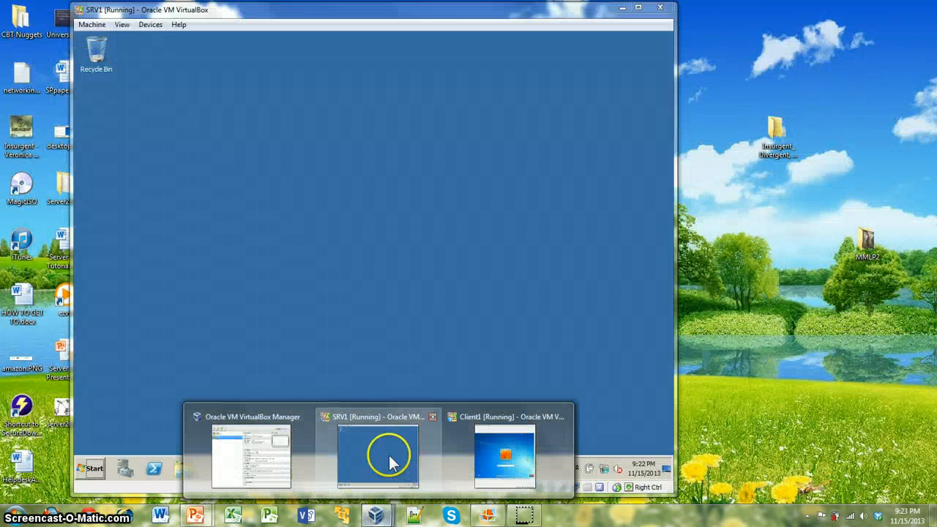
click(389, 460)
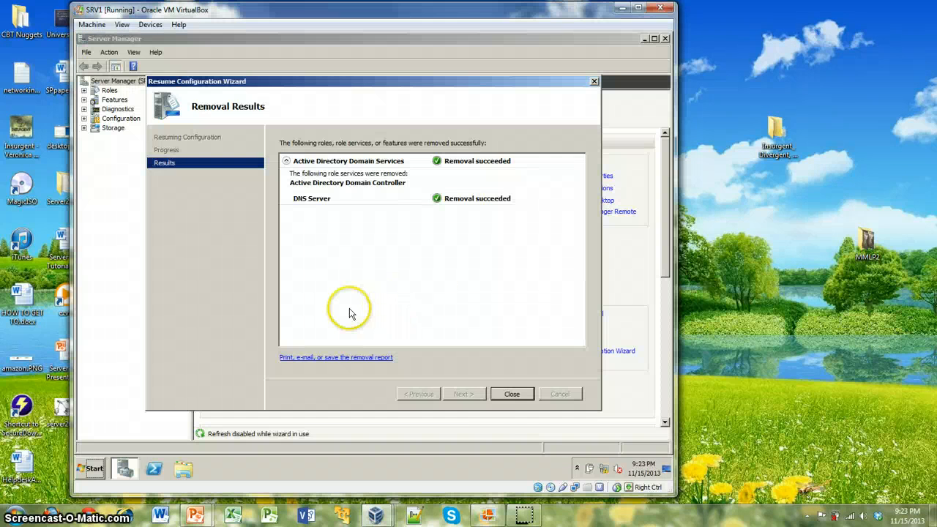
click(514, 393)
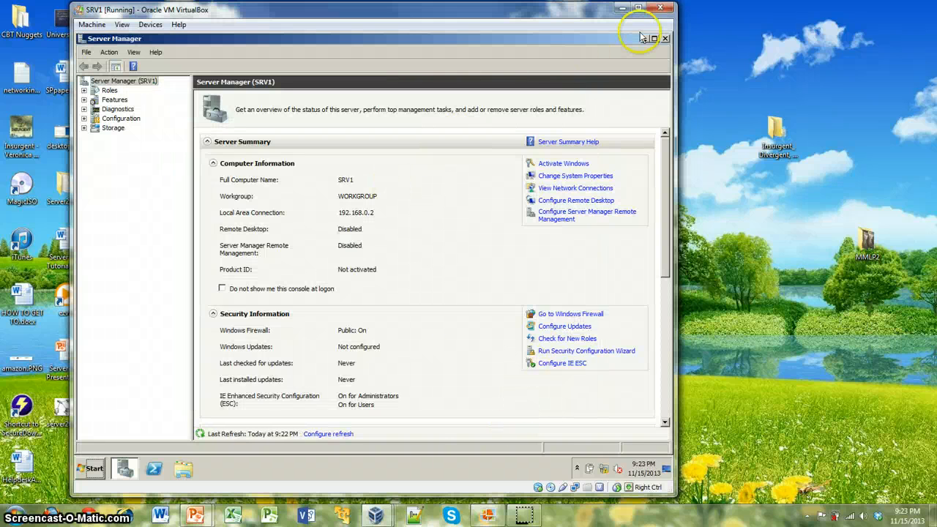
click(665, 38)
Launch Initial Configuration Tasks on the server by running oobe
click(102, 472)
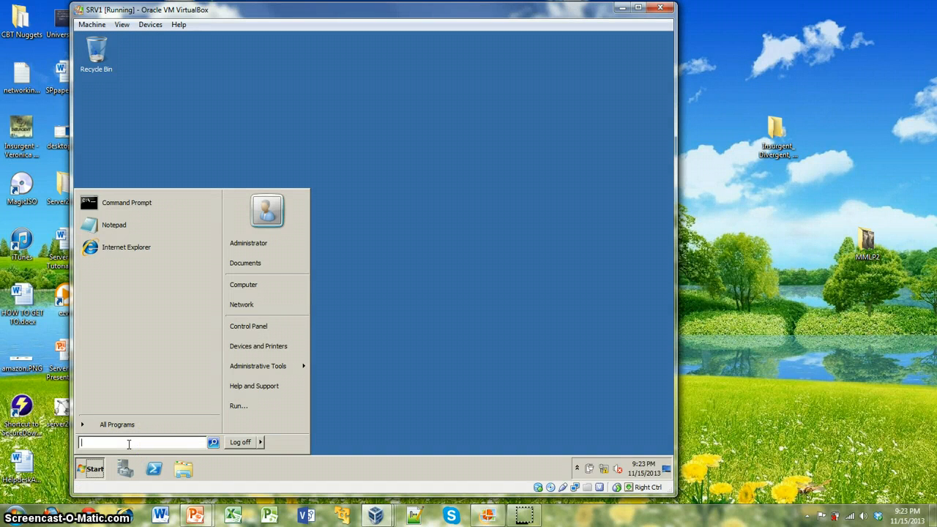
text(oobe)
key(Return)
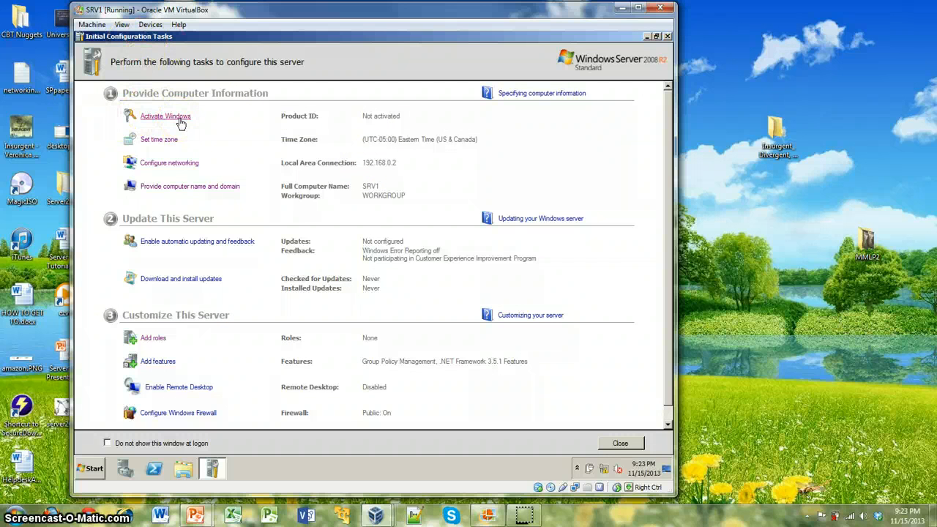
Check the Windows Activation product key form without activating, and confirm (UTC-05:00) Eastern Time (US & Canada) as the time zone
click(166, 116)
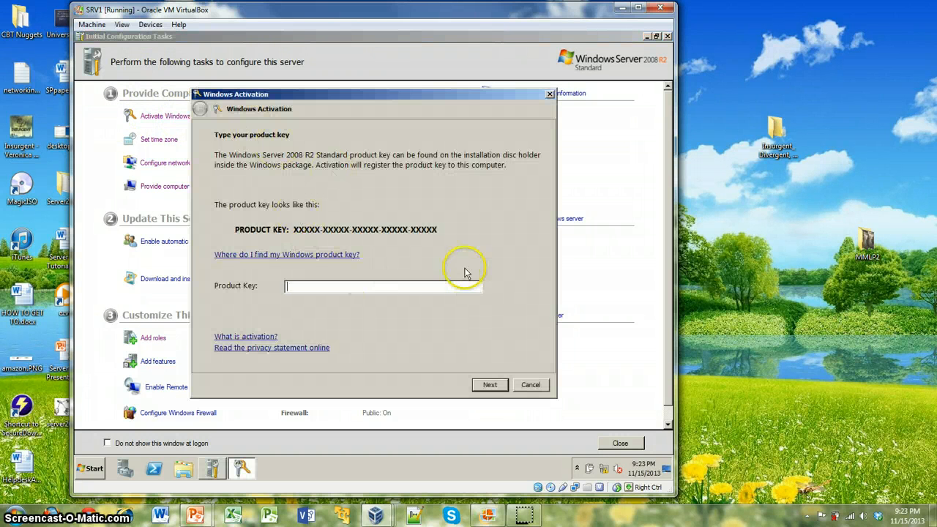
click(530, 386)
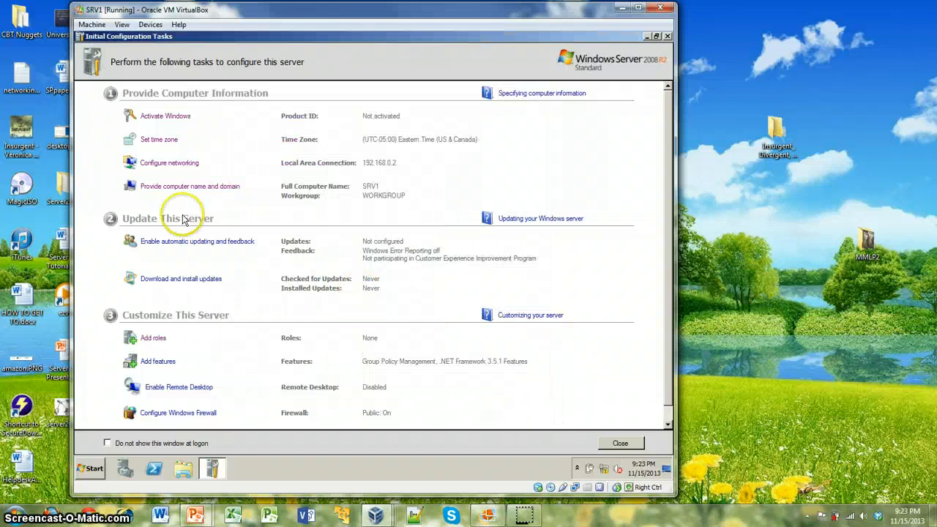
click(154, 141)
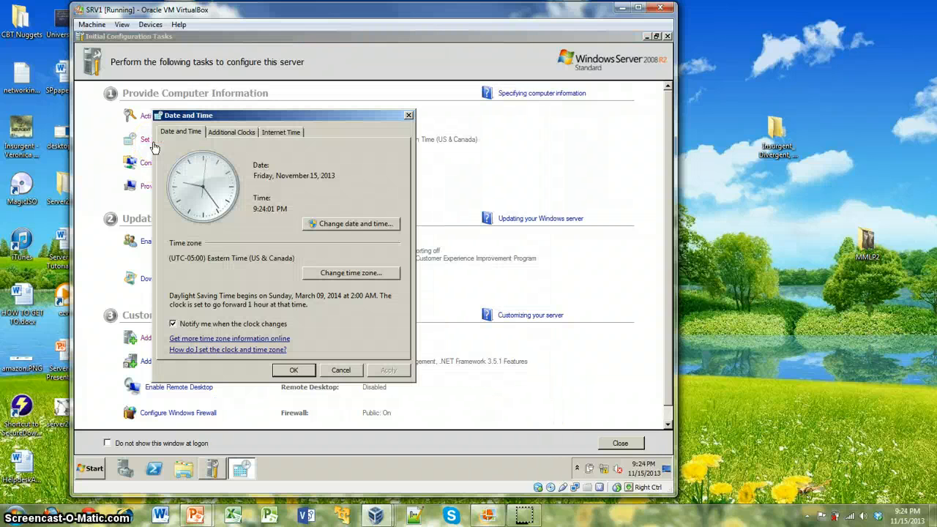
click(349, 275)
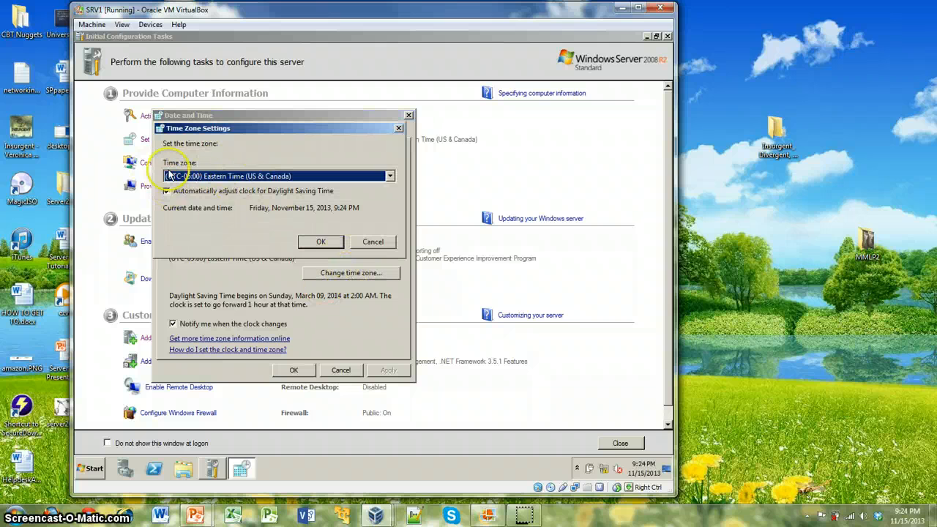
click(320, 245)
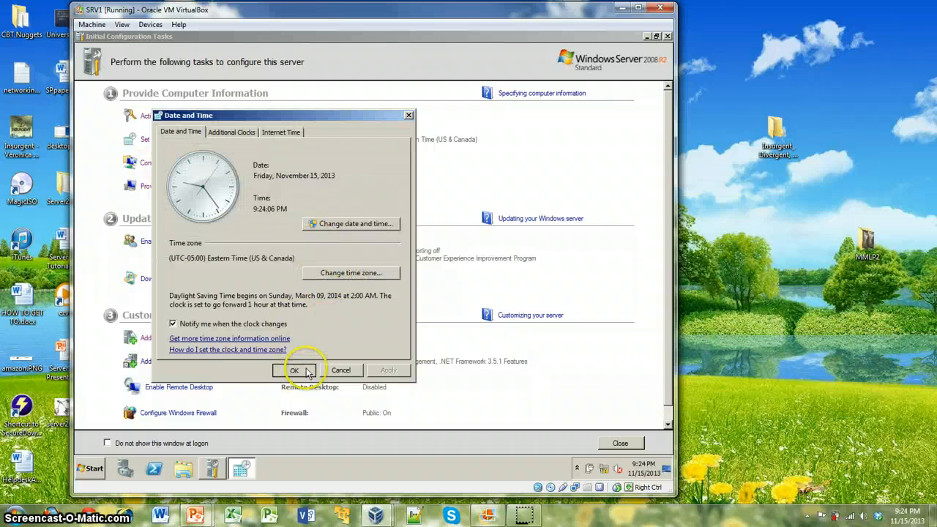
click(293, 370)
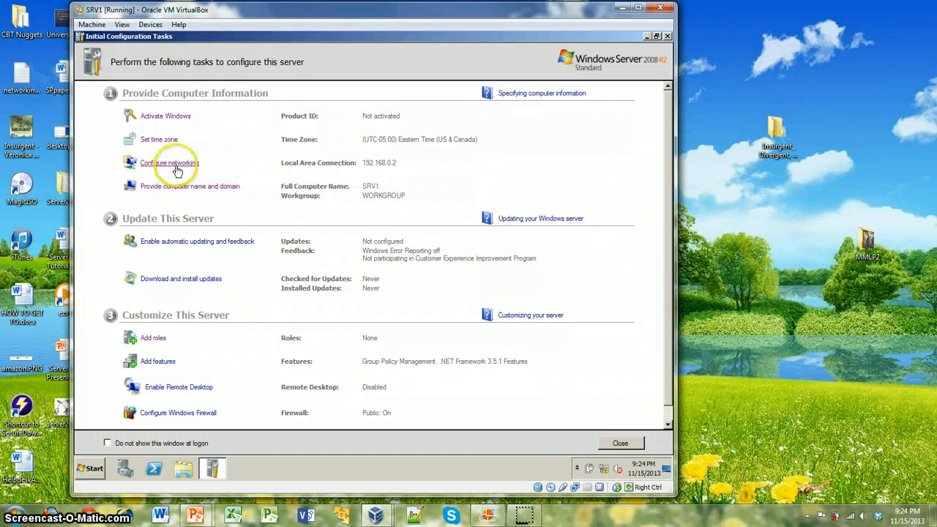
Open the server's network connections, and switch to VirtualBox Manager to compare the Client1 and SRV1 machine details
click(176, 165)
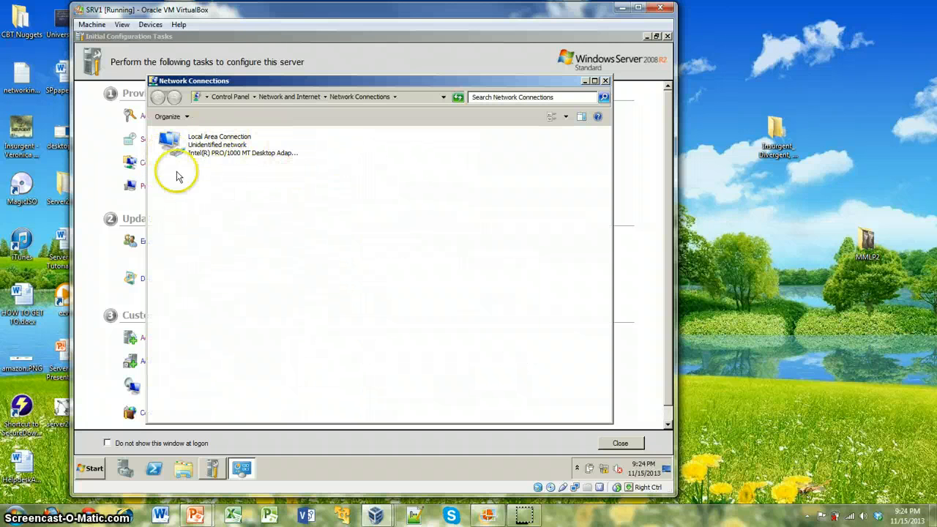
click(378, 517)
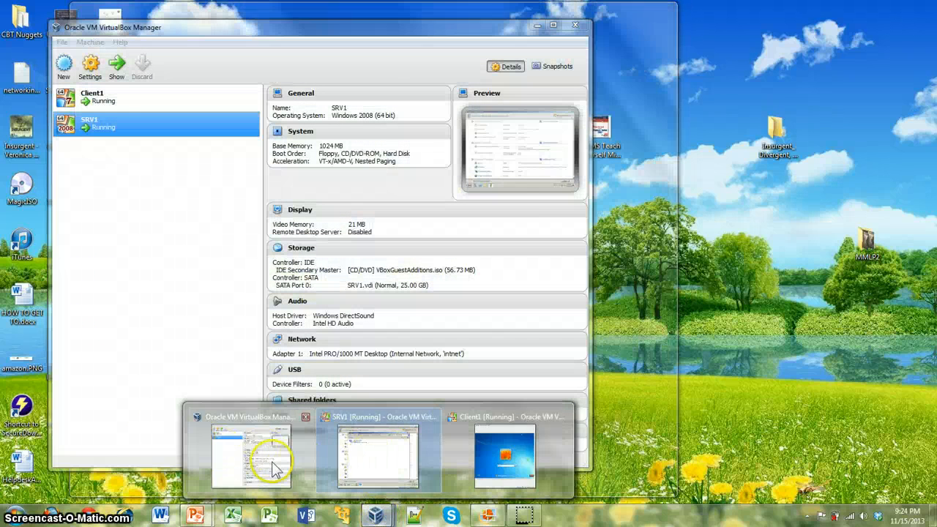
click(251, 454)
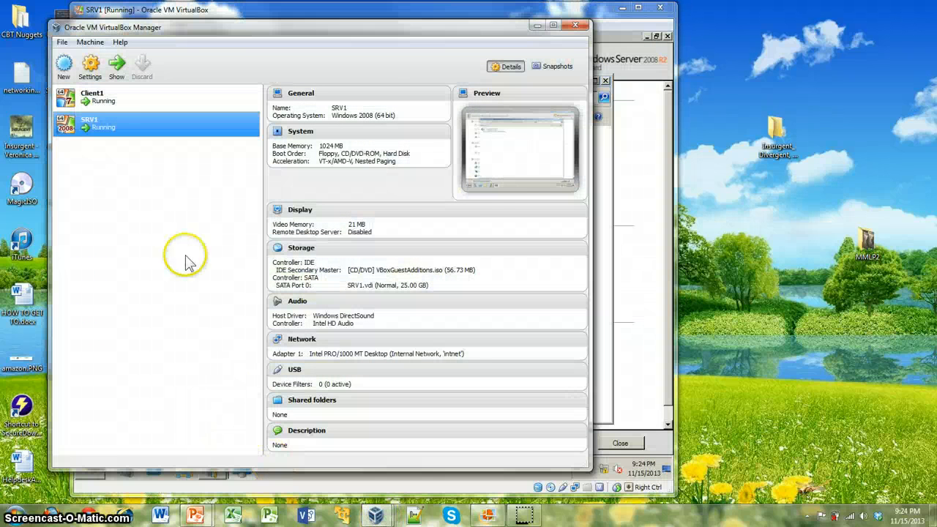
click(106, 97)
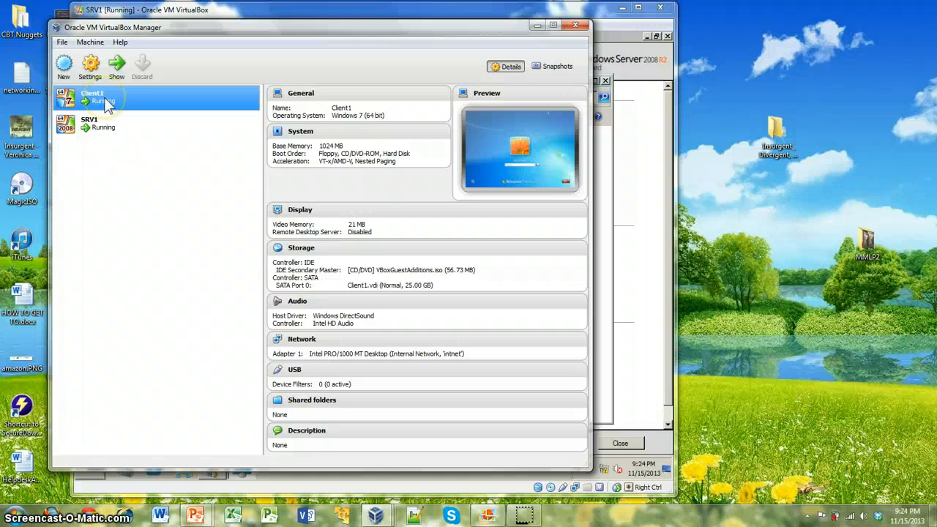
click(103, 123)
click(100, 95)
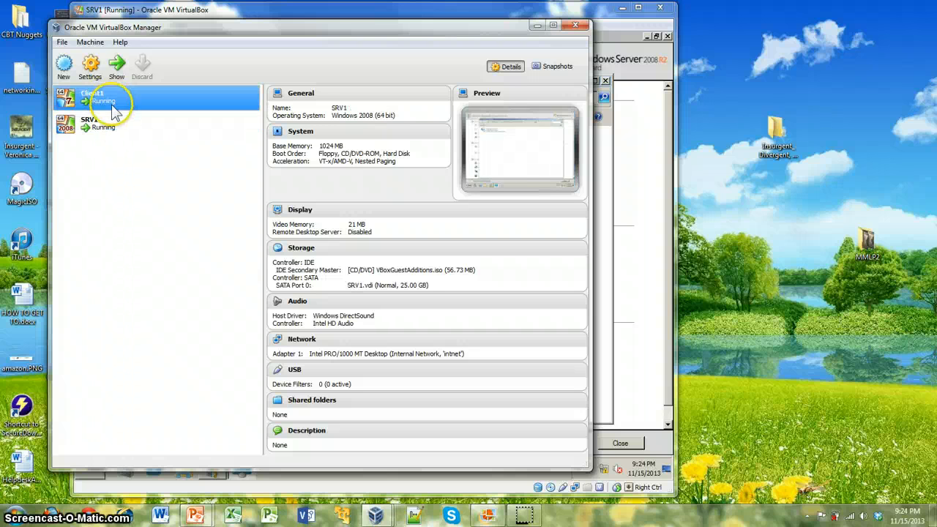
click(114, 128)
click(116, 104)
click(113, 126)
click(113, 101)
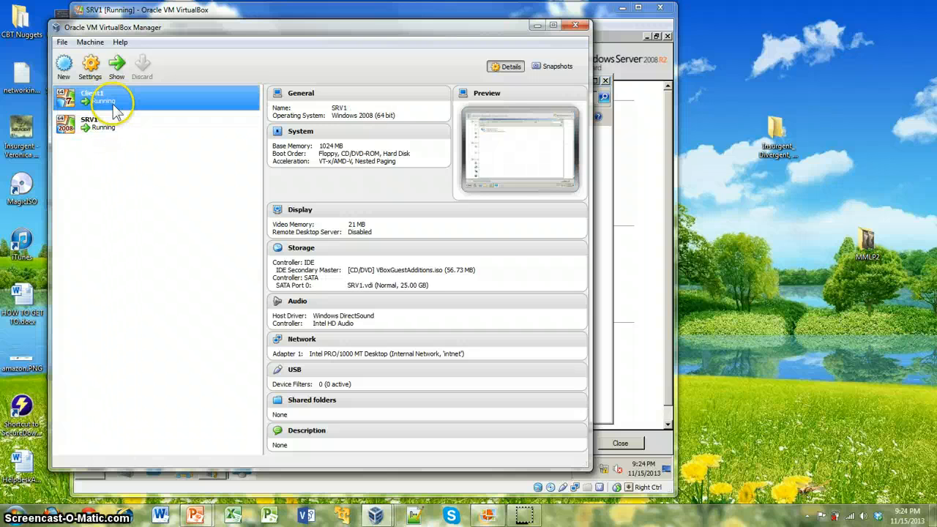
click(108, 122)
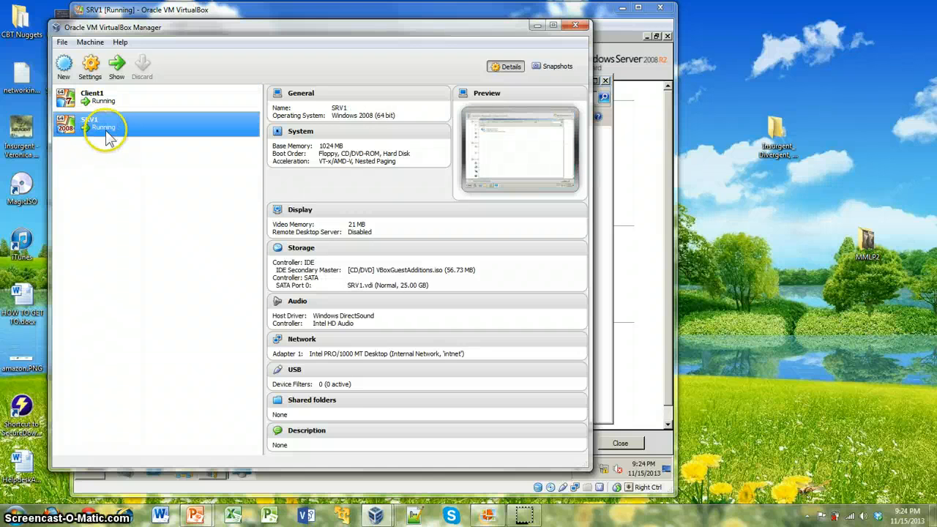
Attach SRV1's network Adapter 1 to Internal Network, save the machine settings and minimize VirtualBox Manager
right_click(107, 130)
click(109, 138)
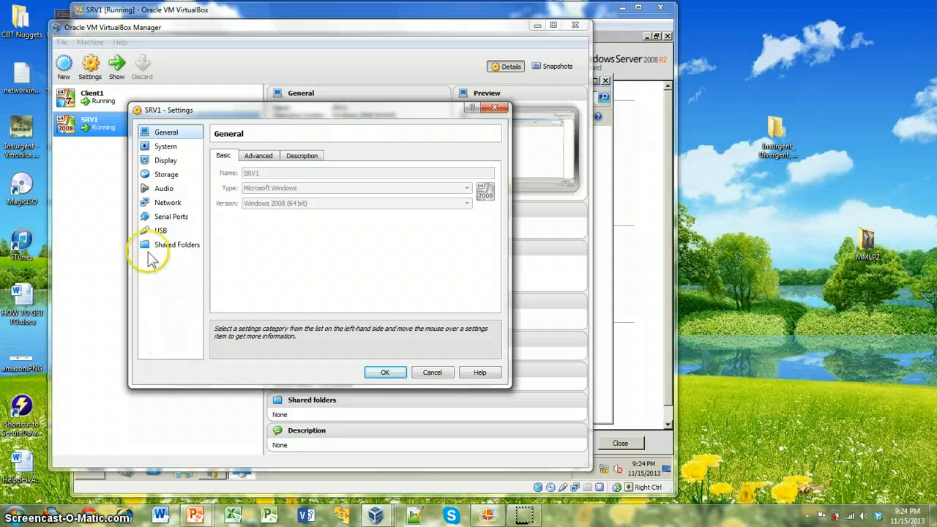
click(168, 202)
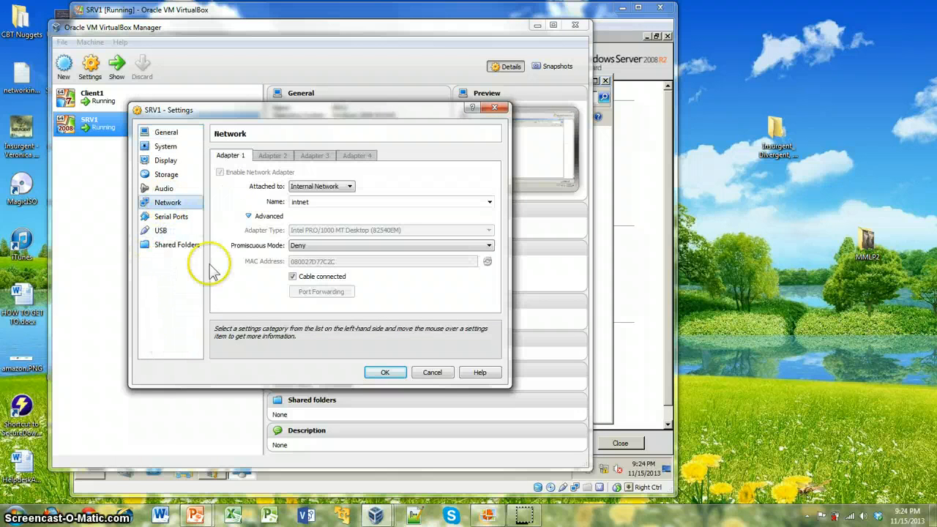
click(322, 187)
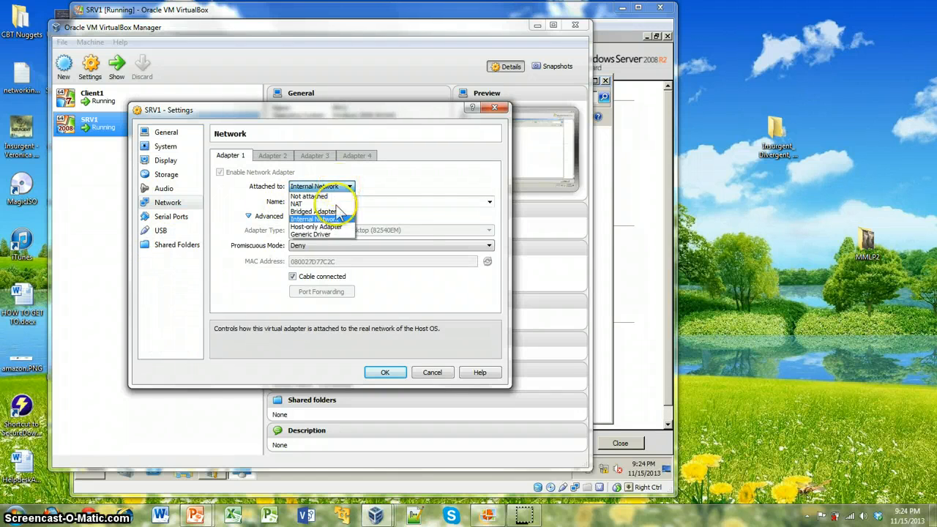
click(315, 219)
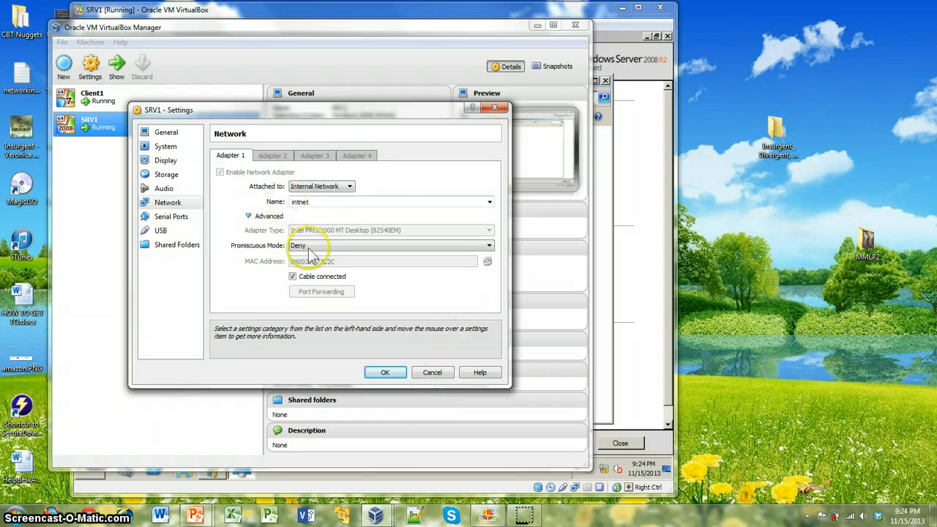
click(387, 373)
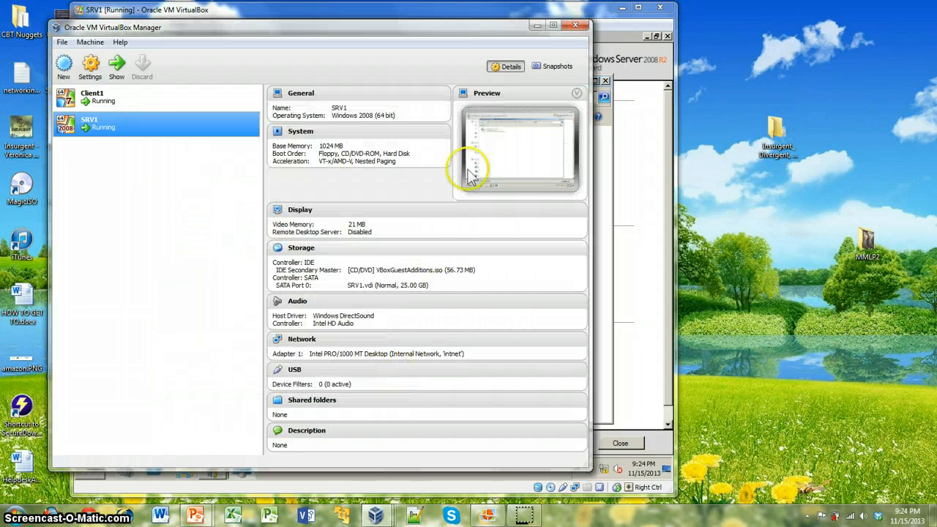
click(538, 27)
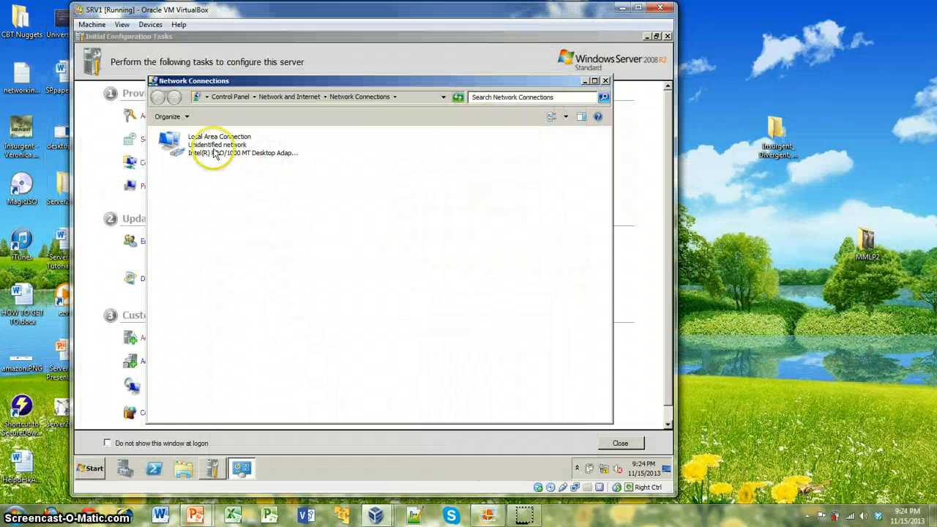
Open the Internet Protocol Version 4 (TCP/IPv4) properties of the Local Area Connection and examine the static IP address settings
click(214, 149)
right_click(215, 149)
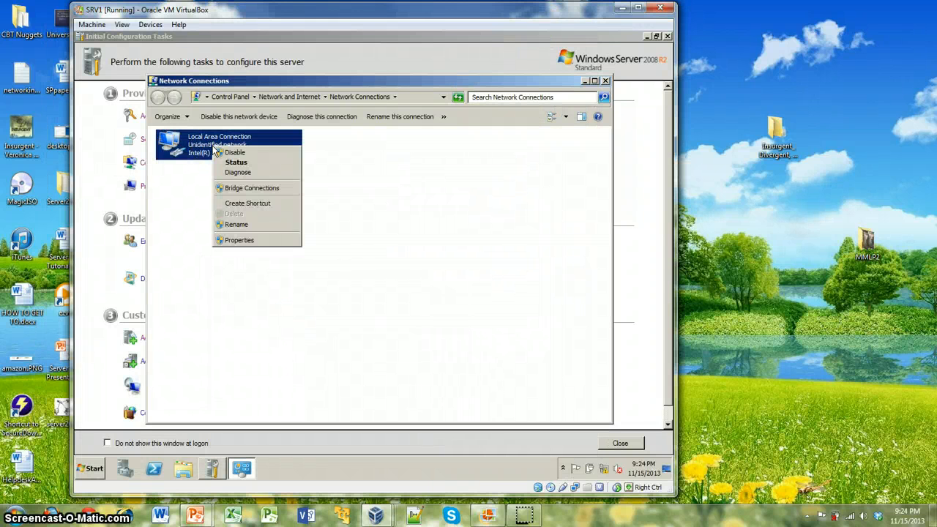
click(241, 240)
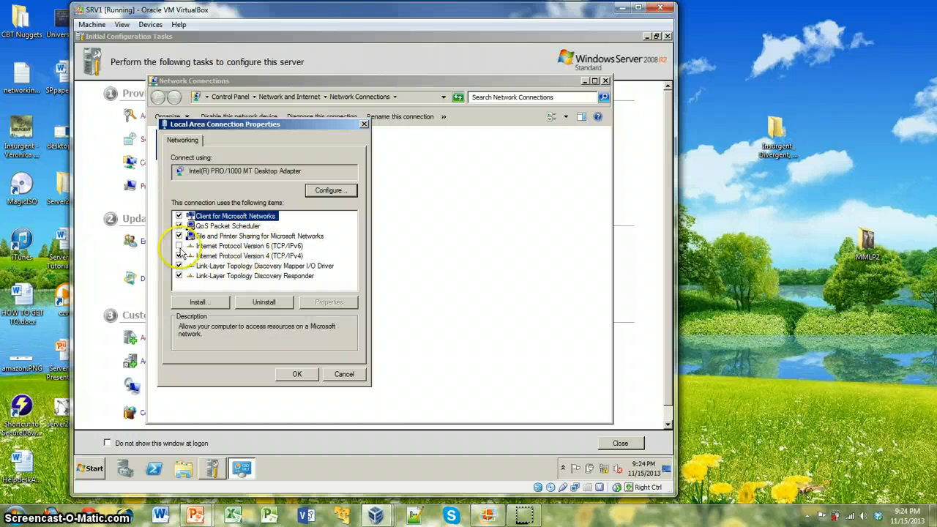
click(224, 256)
click(328, 302)
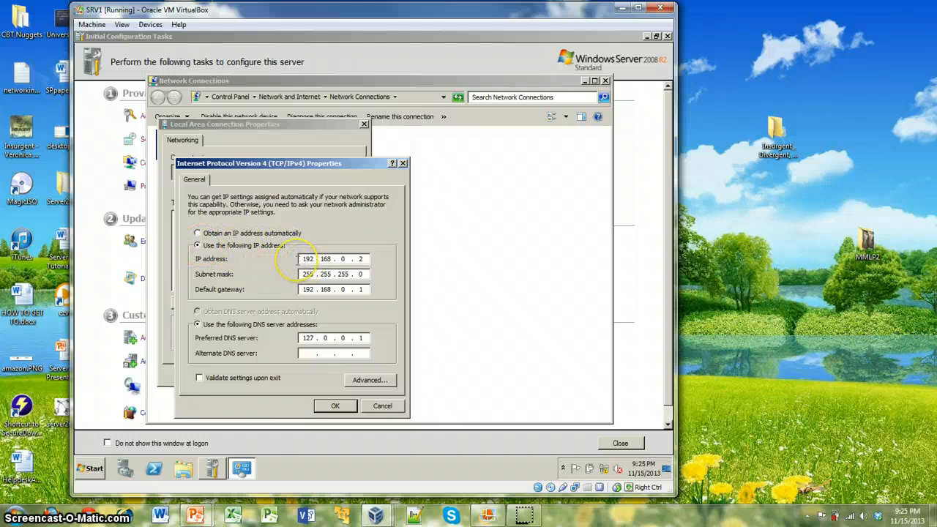
click(304, 259)
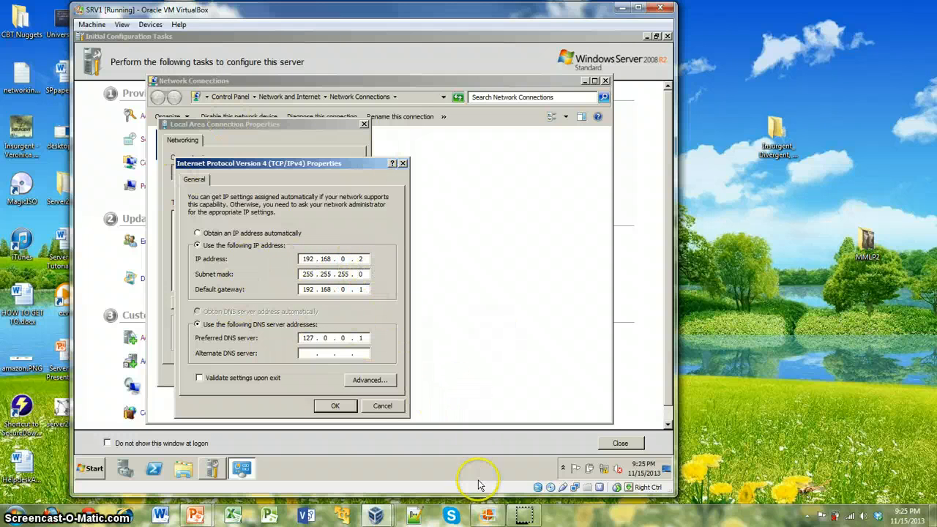
Examine the network diagram in Capture.PNG, and return to the IPv4 properties to highlight the first octet of the preferred DNS server
click(488, 515)
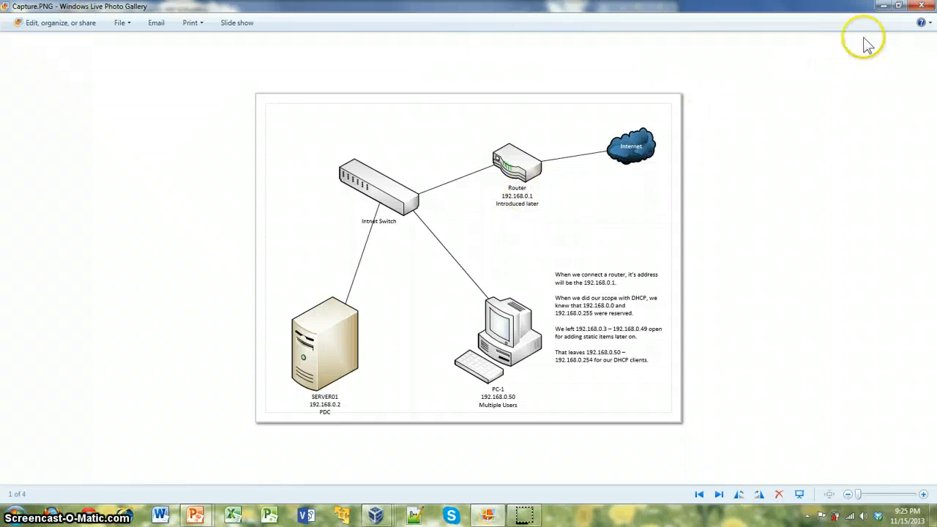
click(881, 6)
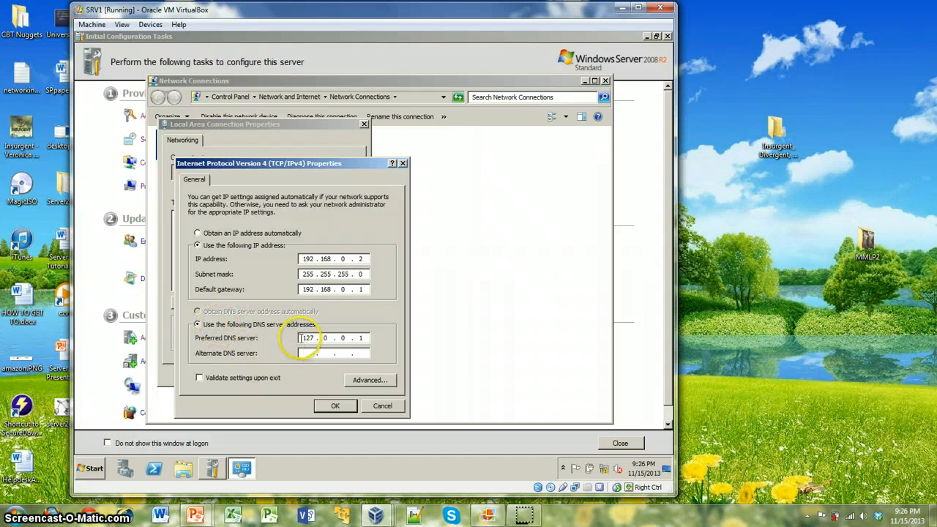
drag(300, 338, 318, 336)
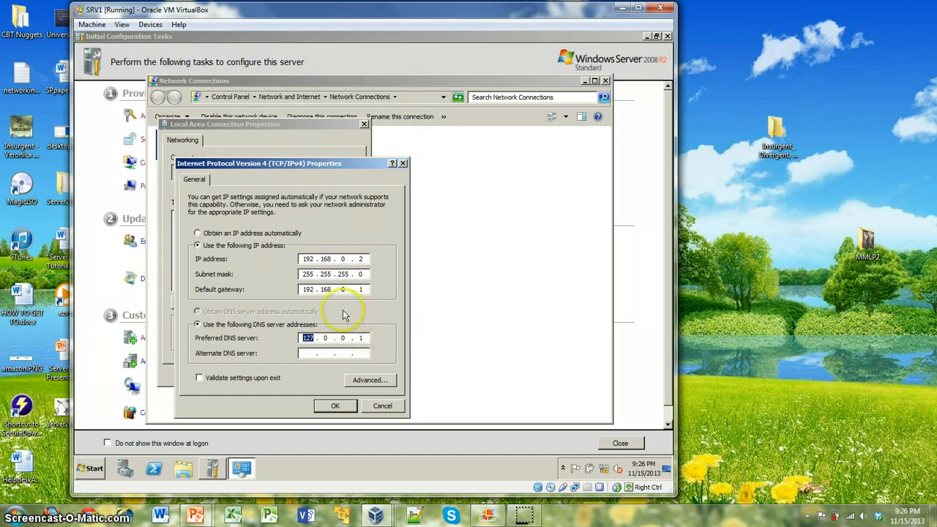
Set the preferred DNS server to 192.168.0.2, apply the IPv4 settings and close the Local Area Connection properties and Network Connections
text(168)
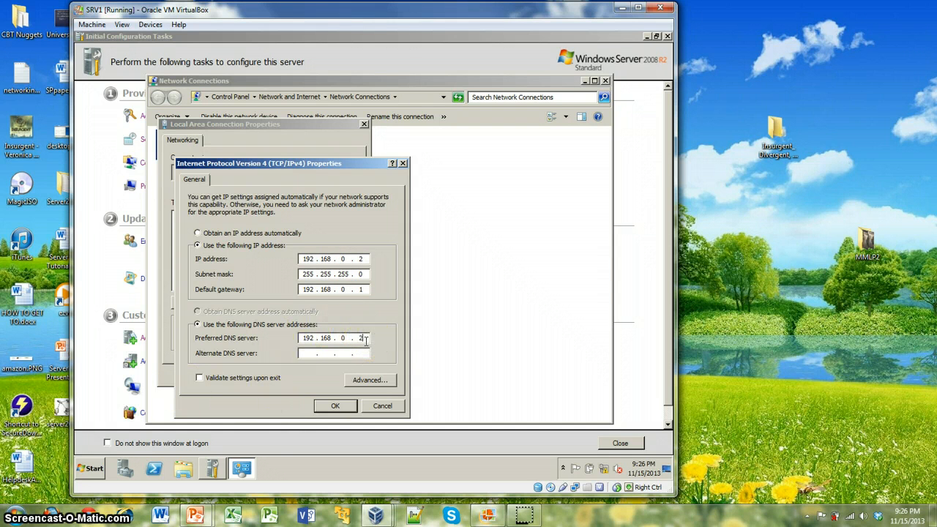
click(335, 405)
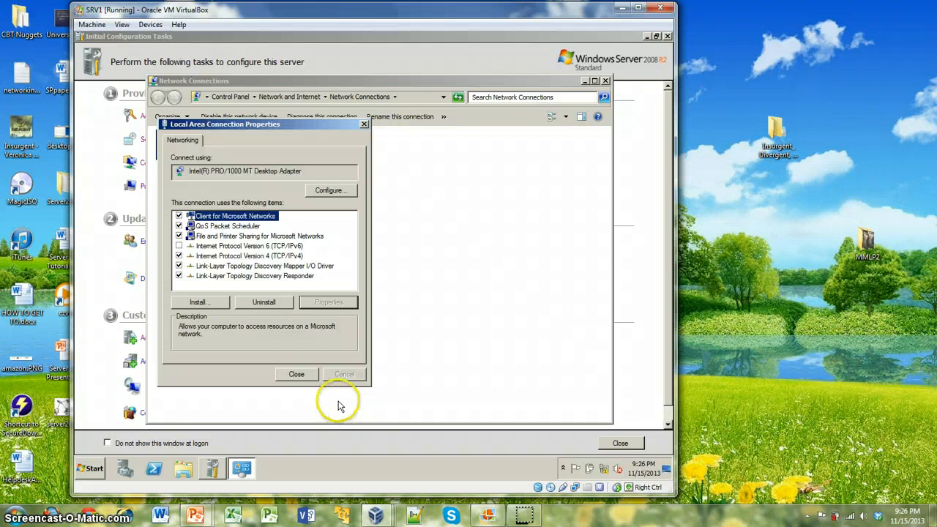
click(296, 376)
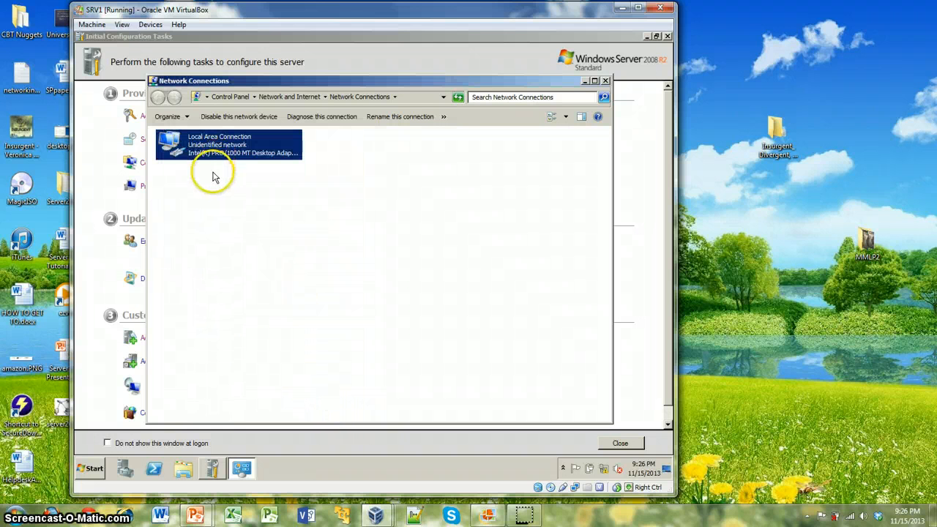
click(212, 177)
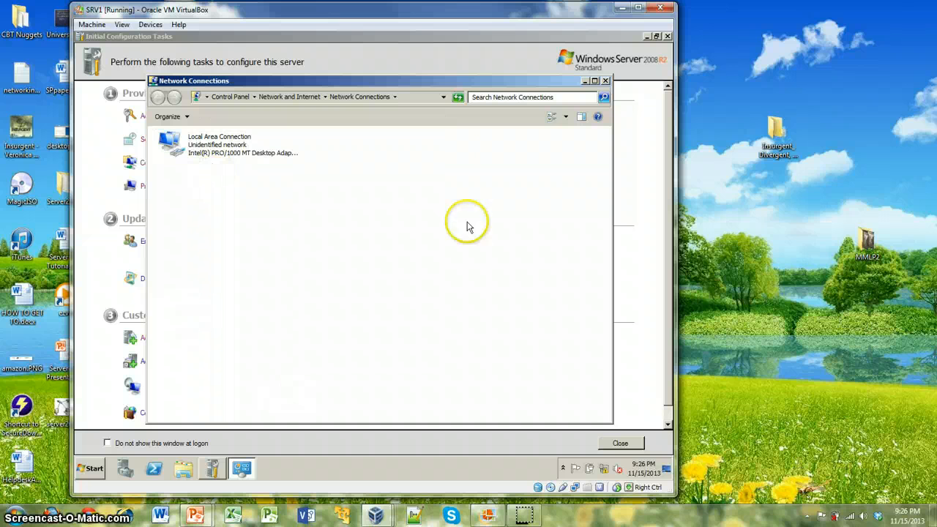
click(604, 82)
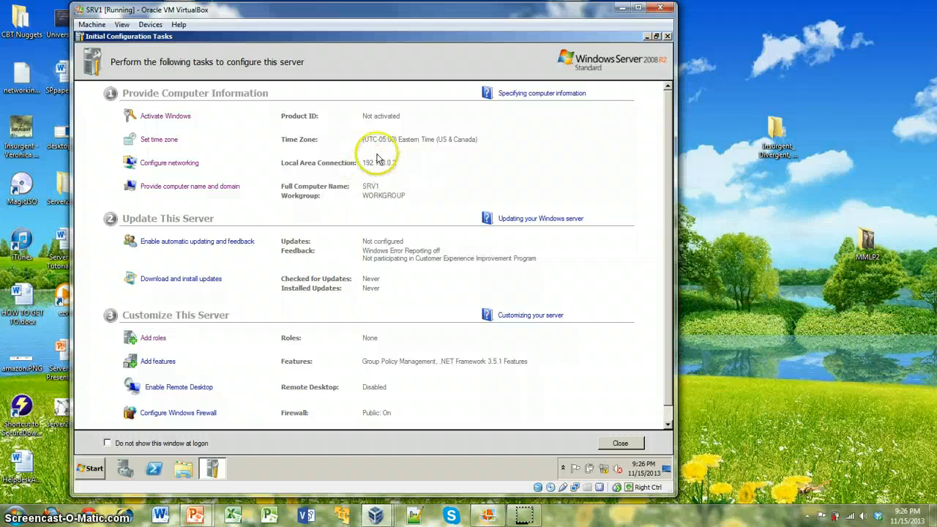
Examine the computer name and the domain or workgroup membership in the server's System Properties, leaving them as they are
click(164, 187)
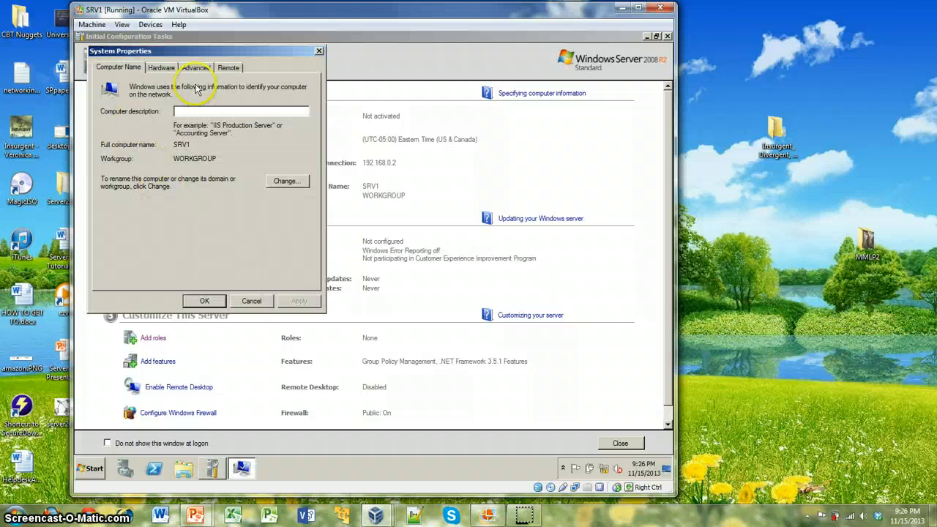
click(288, 181)
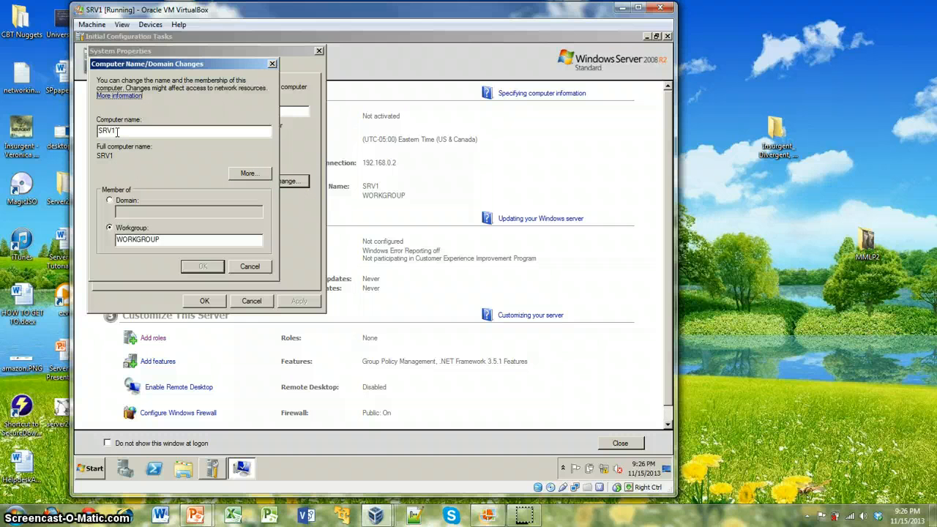
click(96, 131)
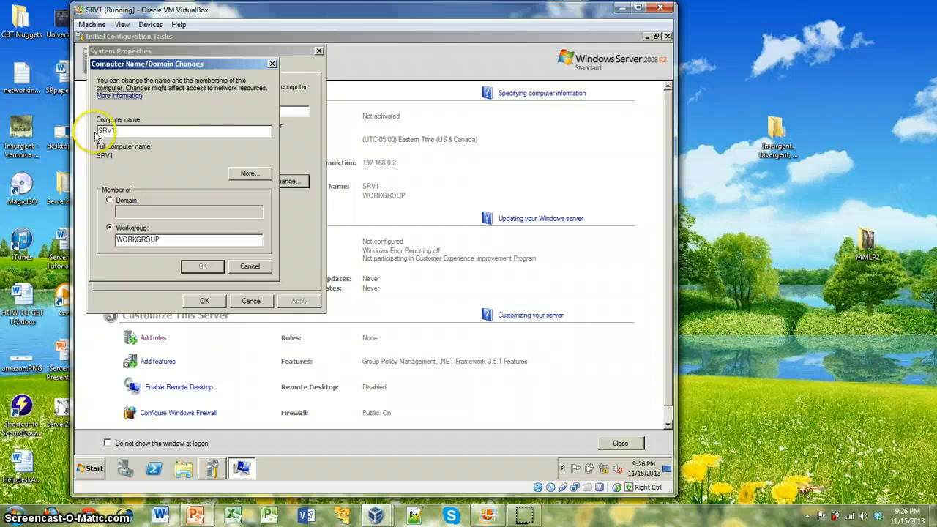
click(117, 131)
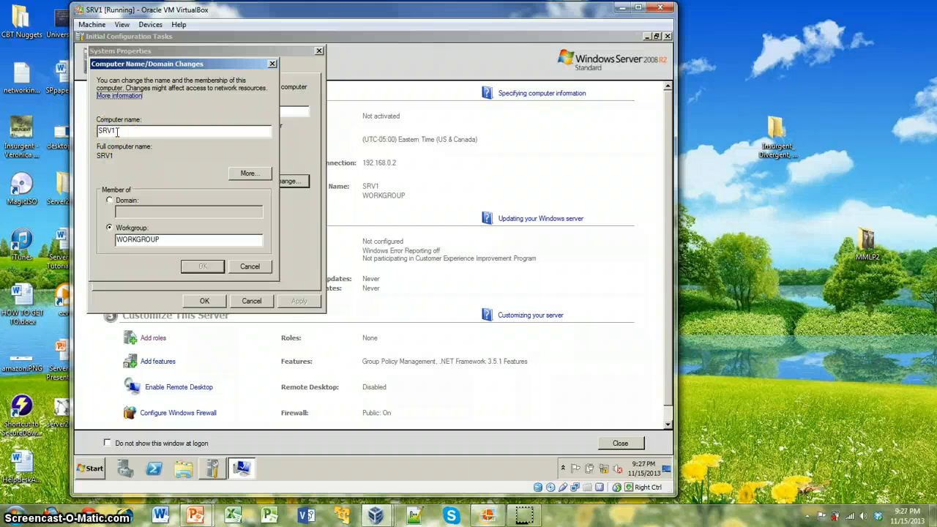
click(155, 239)
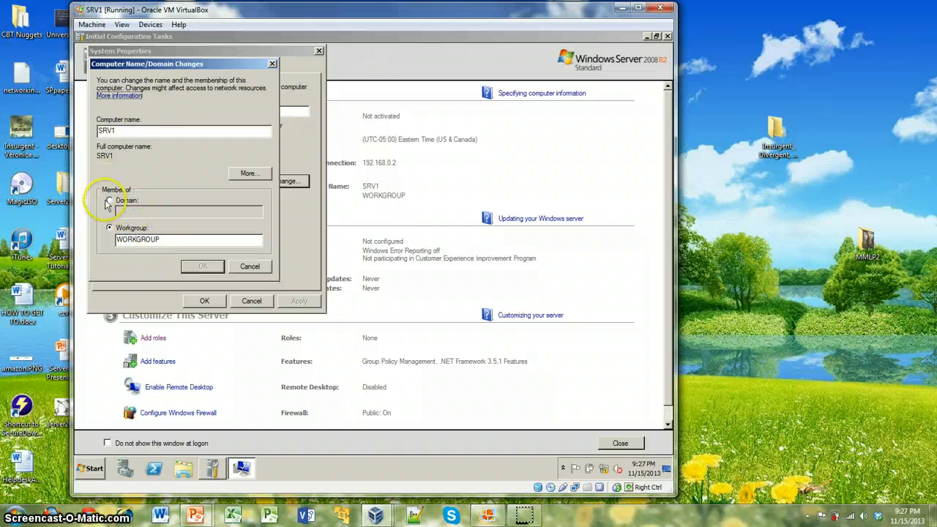
click(237, 274)
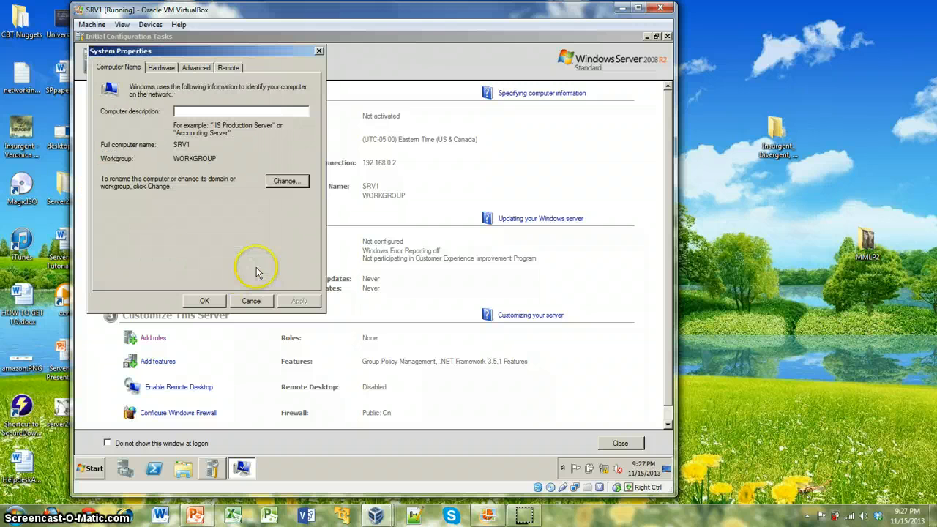
click(204, 301)
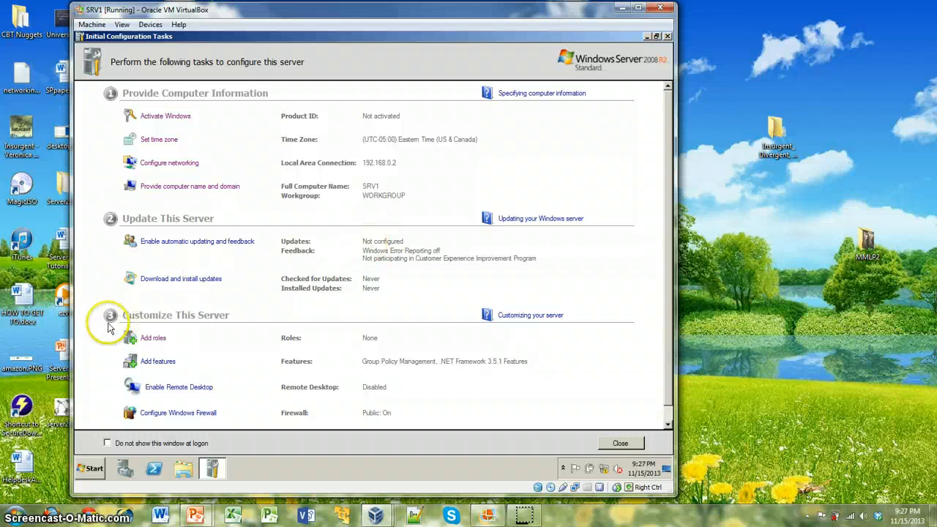
Install the Active Directory Domain Services role with the Add Roles Wizard and close the wizard
click(149, 340)
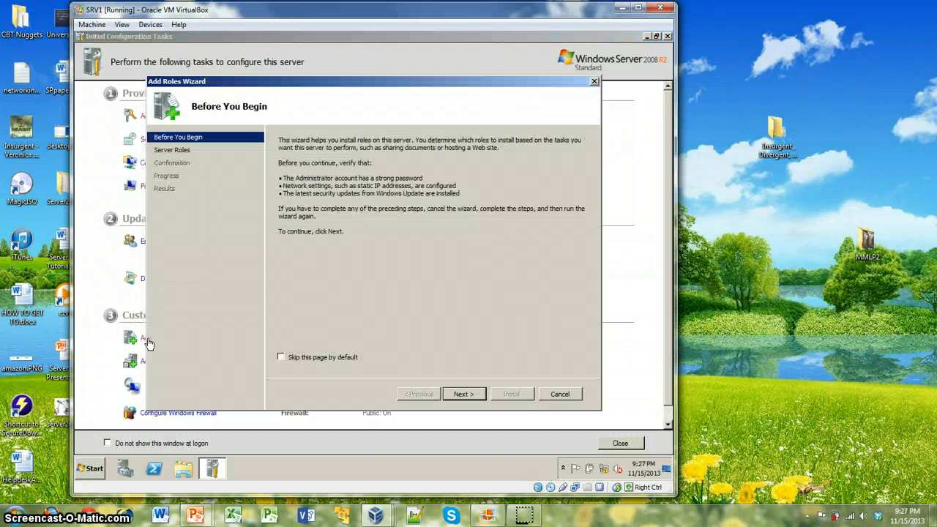
click(463, 395)
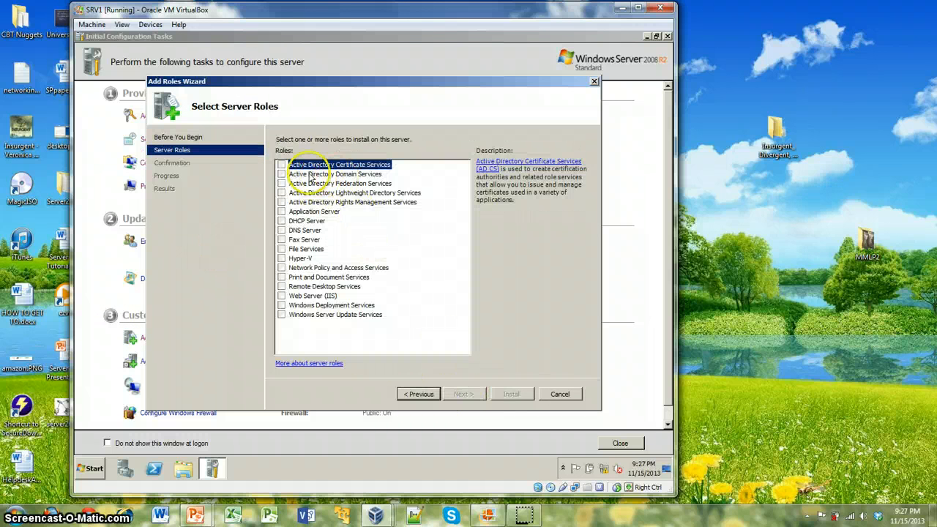
click(281, 174)
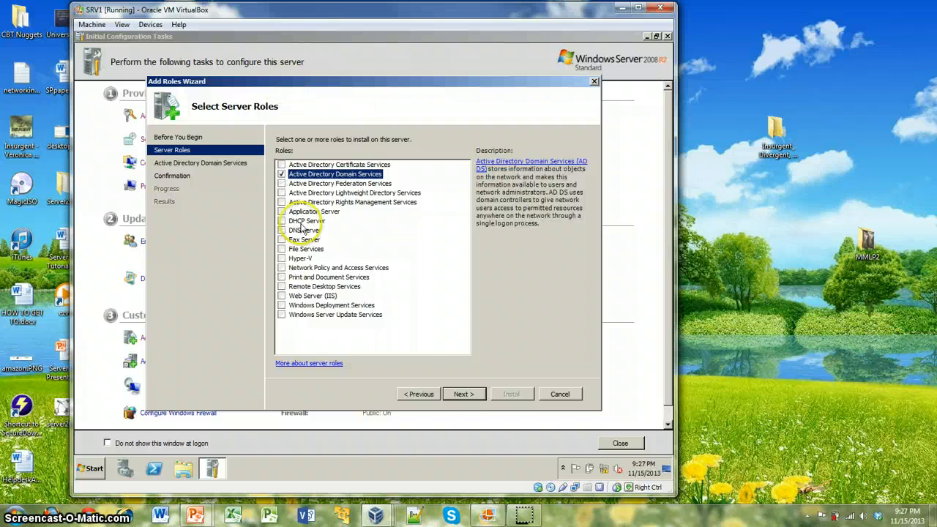
click(462, 394)
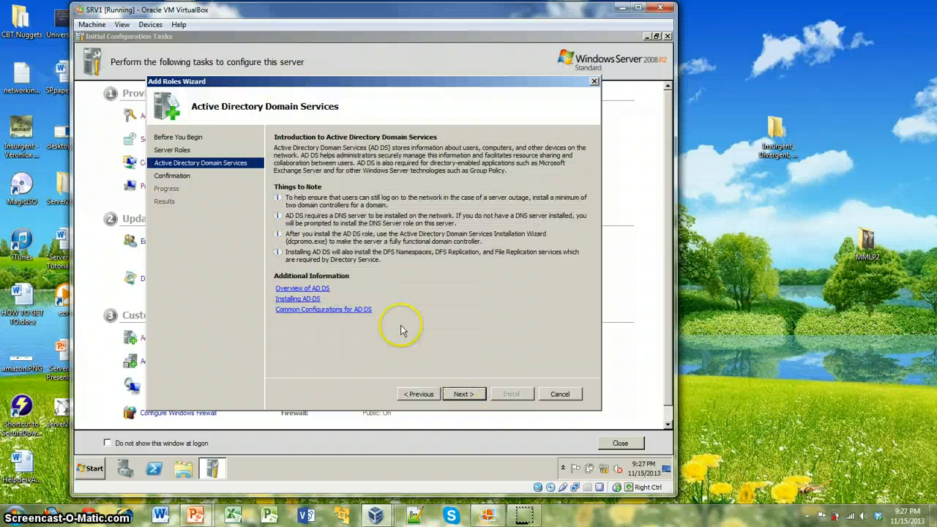
click(468, 393)
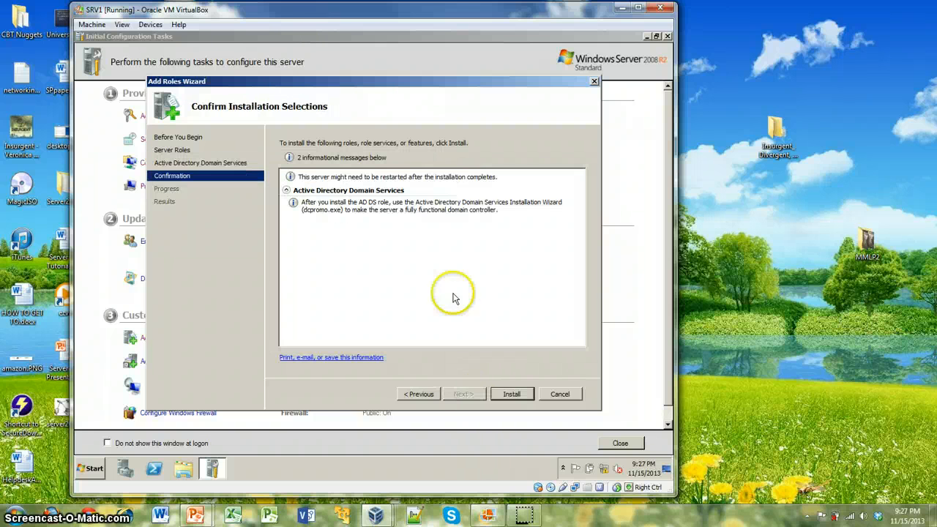
click(509, 396)
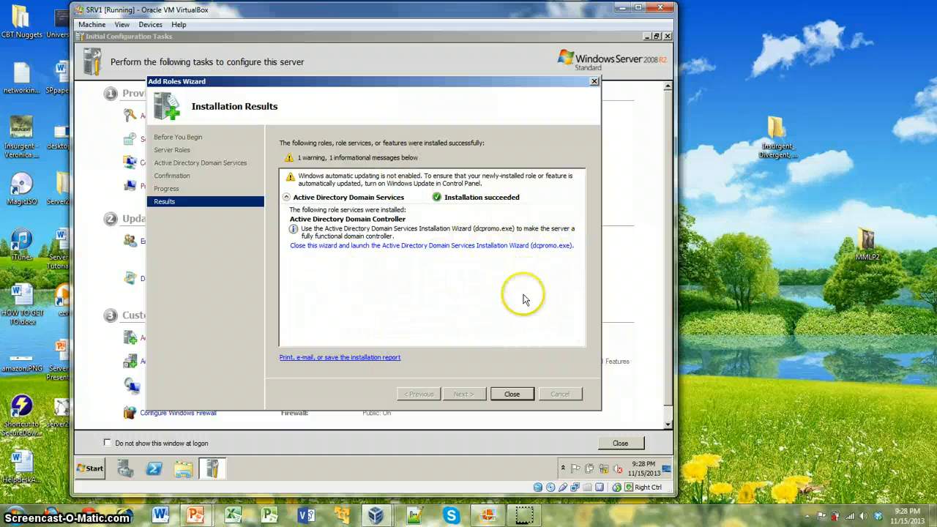
click(513, 394)
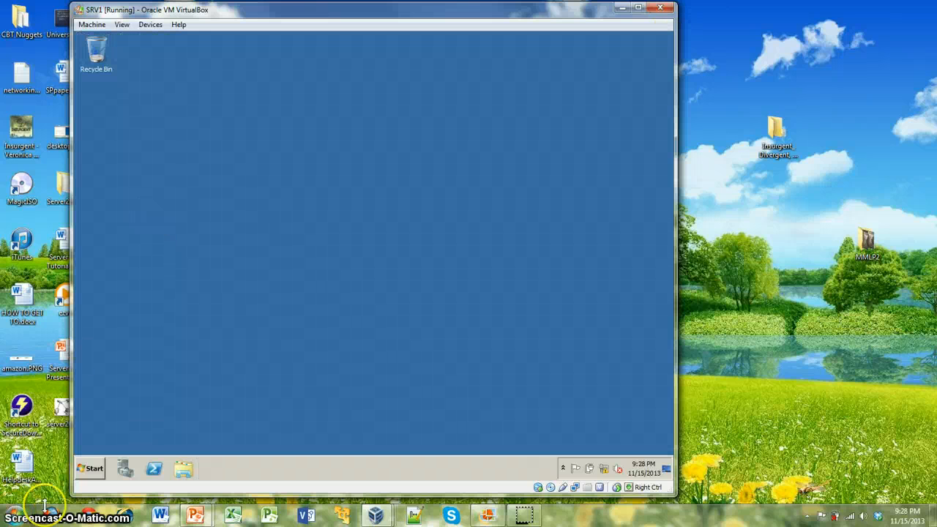
Run dcpromo to start the Active Directory Domain Services Installation Wizard
click(89, 468)
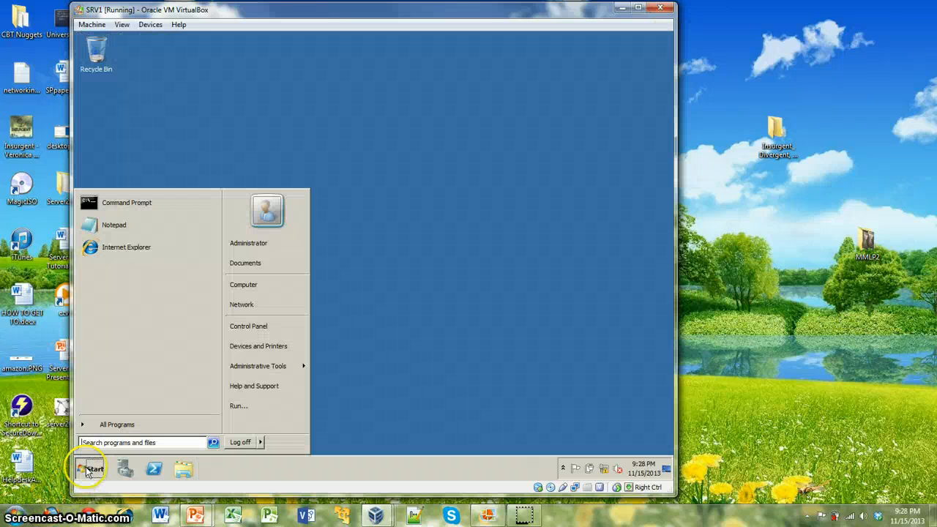
click(115, 444)
text(dcp)
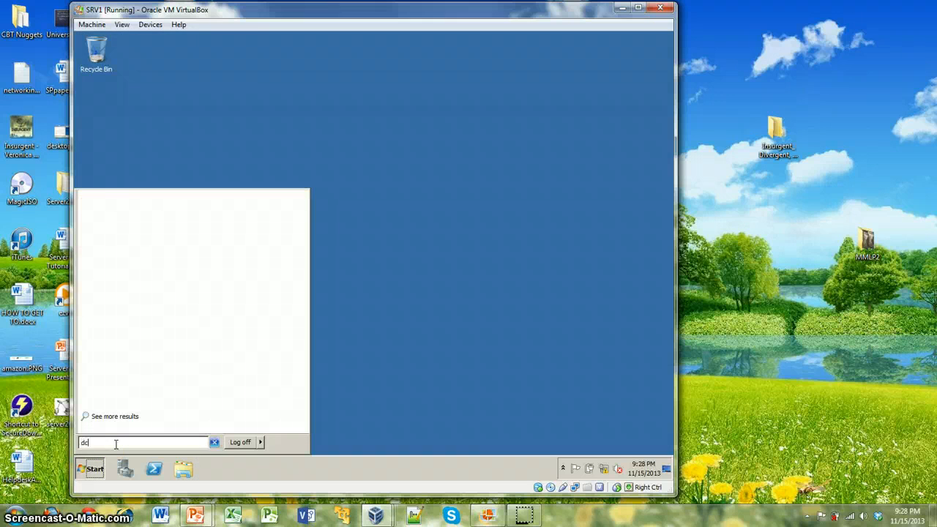
text(romo)
key(Return)
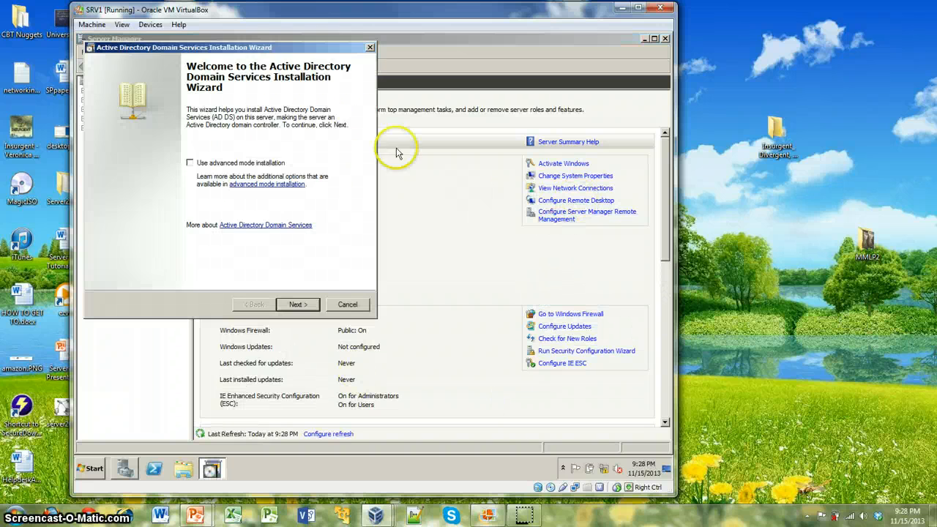
Choose to create a new domain in a new forest as the domain controller's deployment configuration
click(295, 306)
click(297, 307)
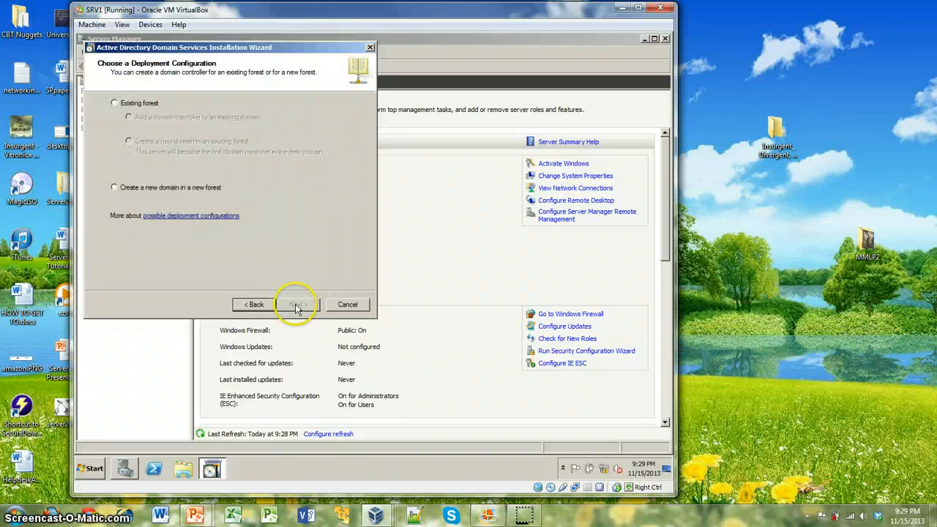
click(114, 188)
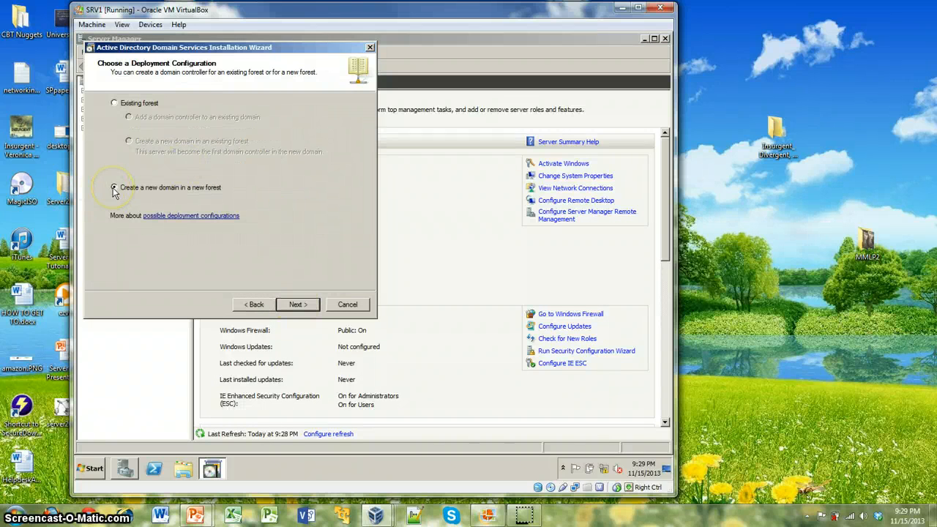
click(297, 305)
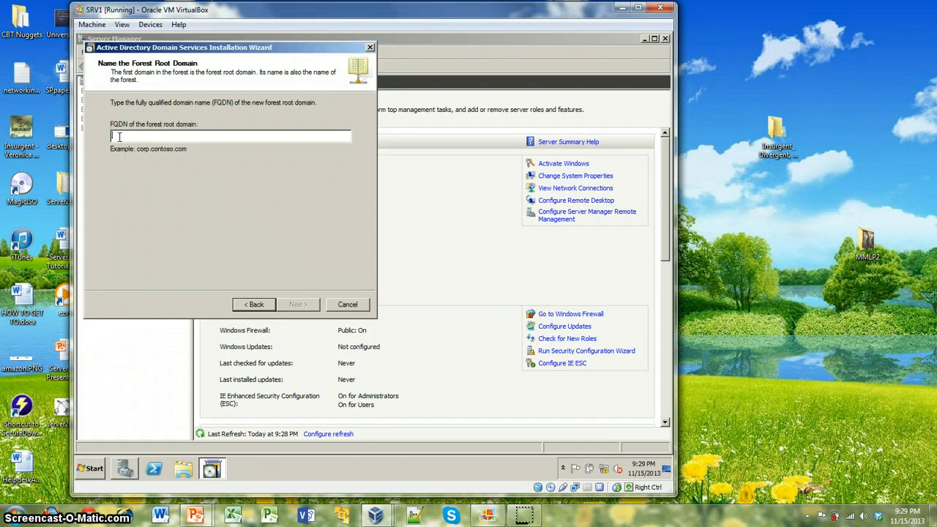
Name the forest root domain newmans.local and set the forest functional level to Windows Server 2008 R2
text(netmans.local)
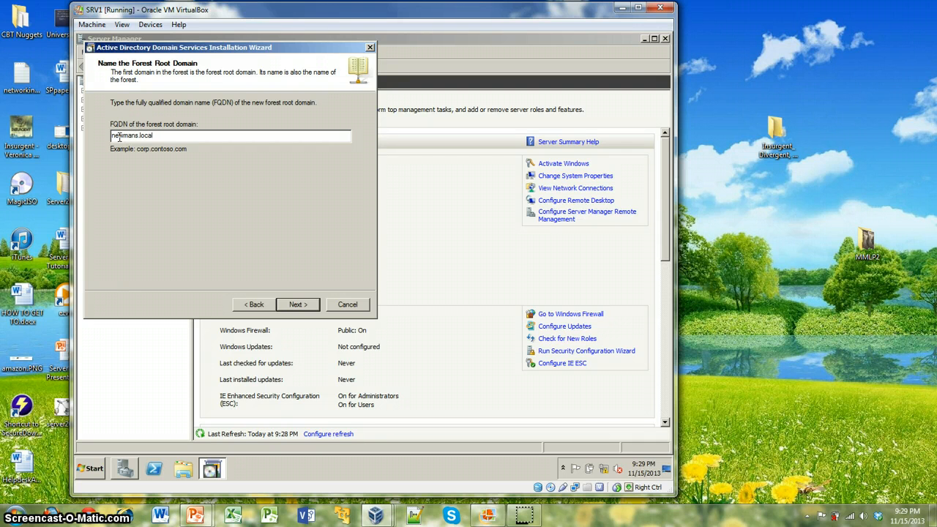
click(298, 306)
click(295, 304)
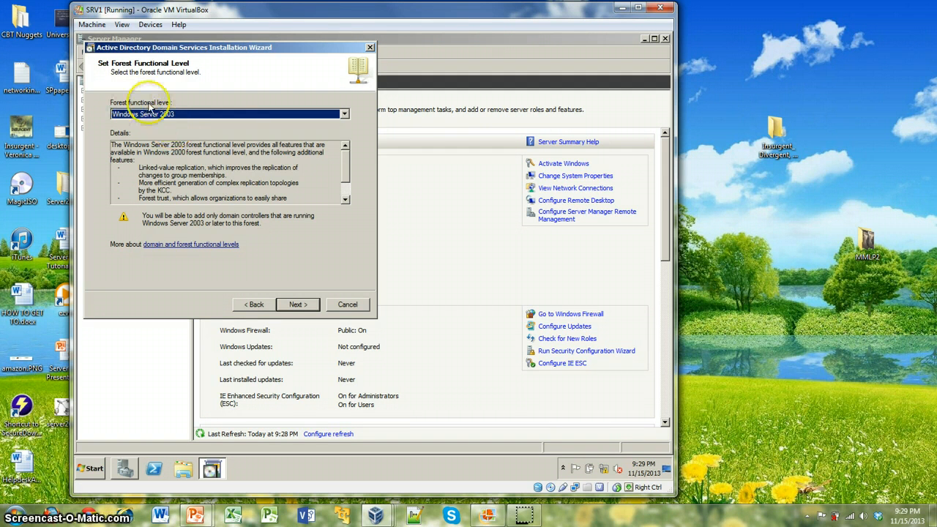
click(172, 114)
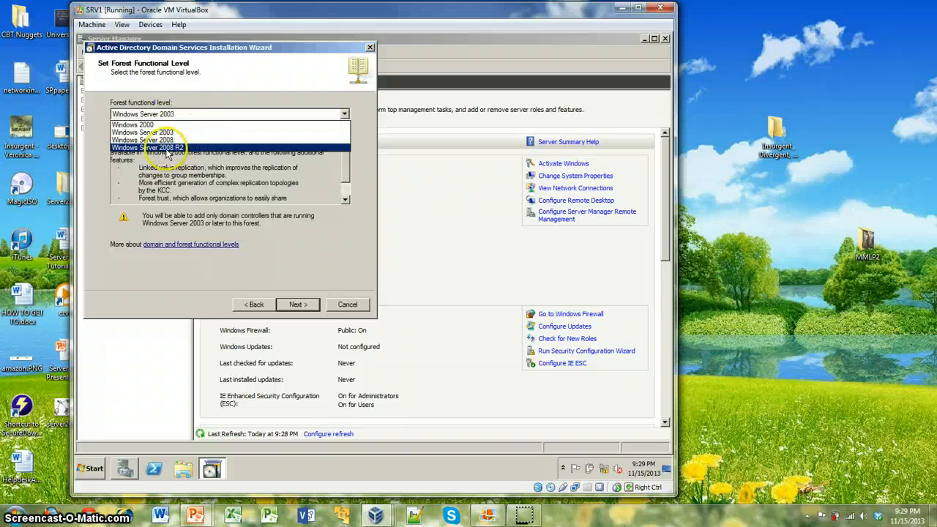
click(166, 147)
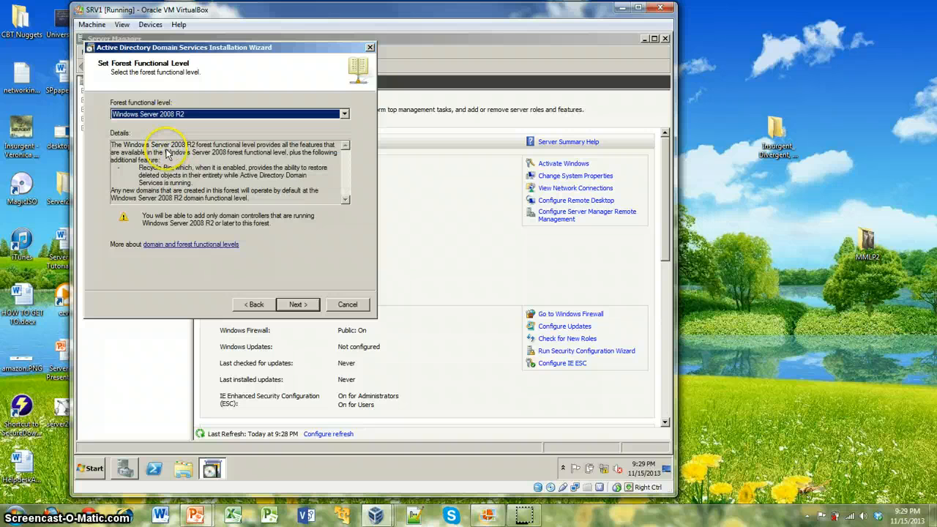
click(297, 305)
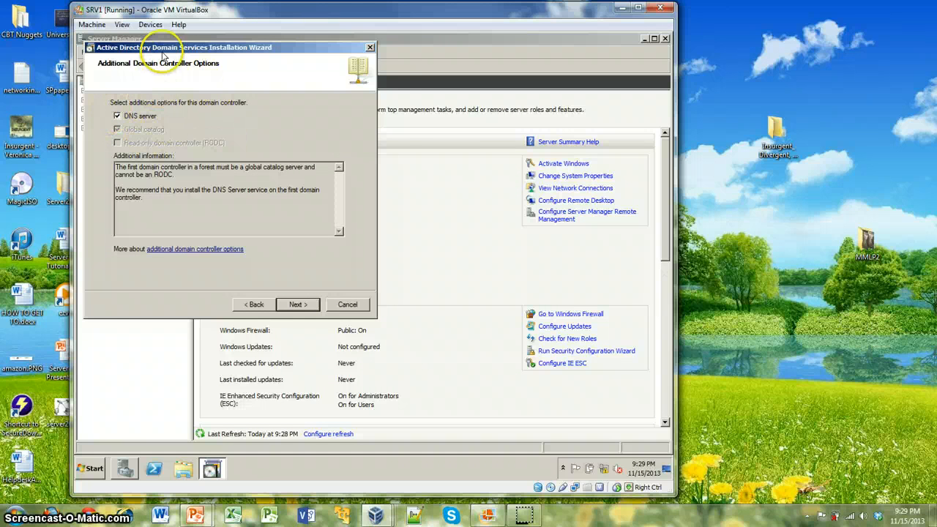
Keep DNS server selected as an additional domain controller option and agree to continue without a DNS delegation
drag(146, 47, 180, 49)
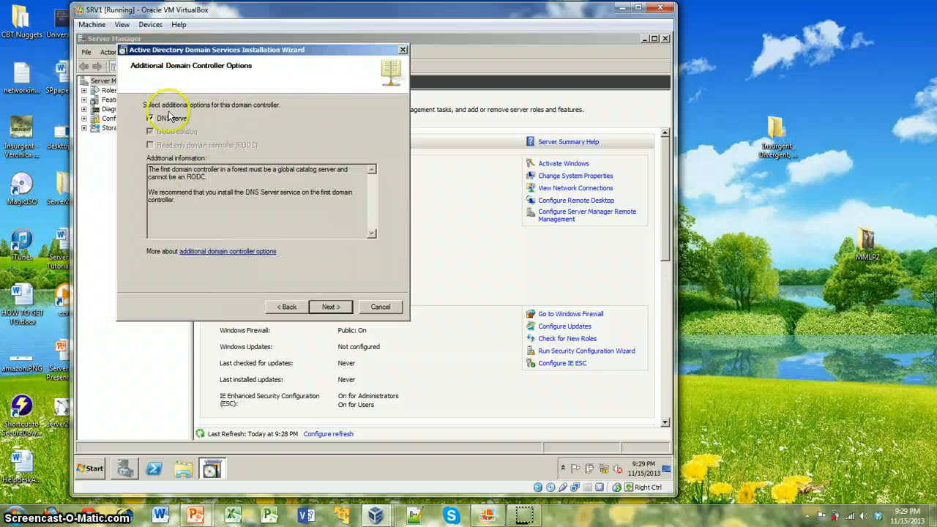
click(327, 306)
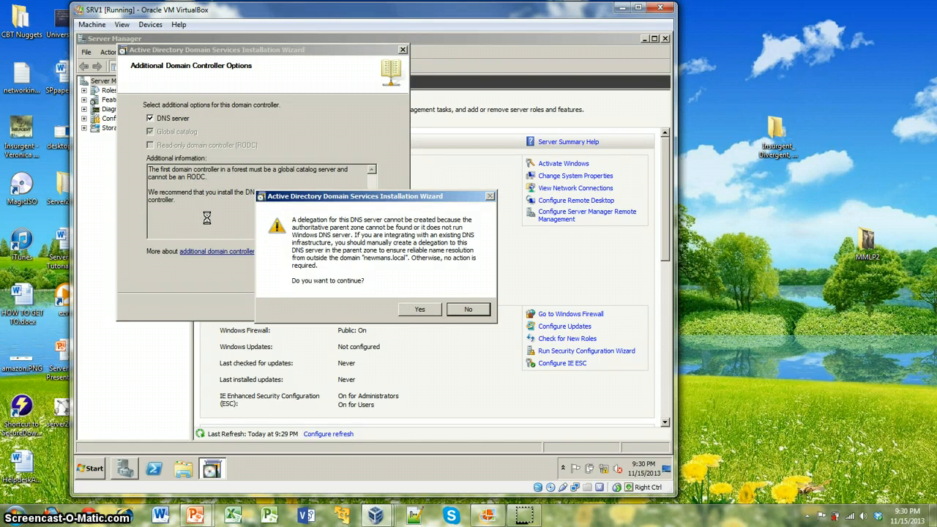
click(418, 309)
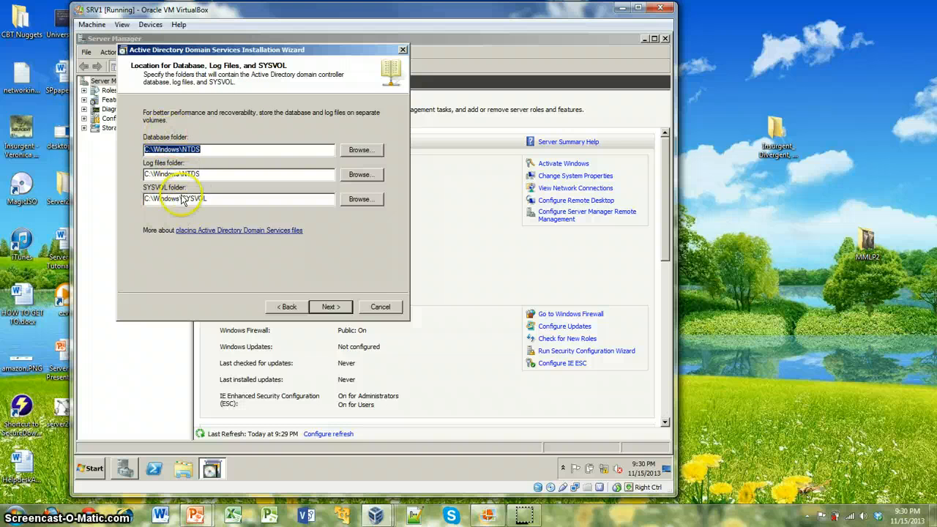
Accept the default database, log file and SYSVOL folders, and enter and confirm the Directory Services Restore Mode administrator password
click(331, 308)
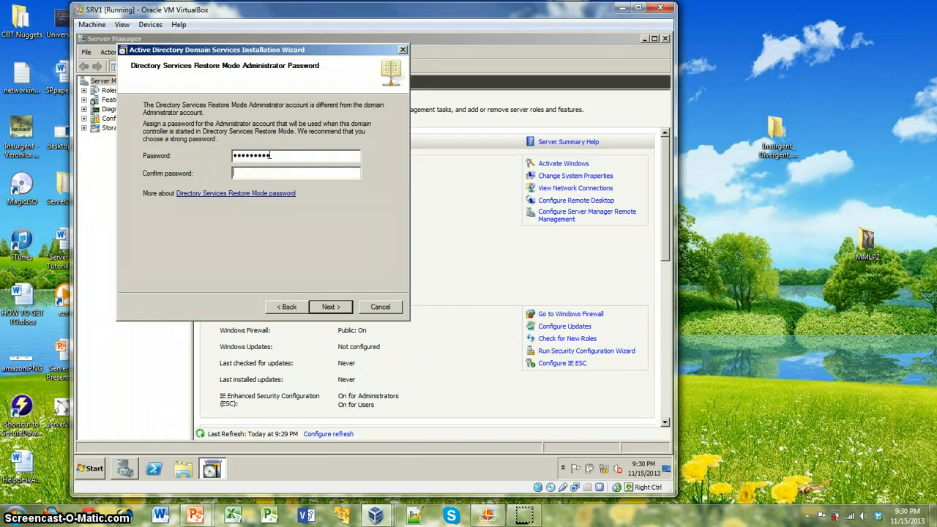
text(•••••••)
key(Return)
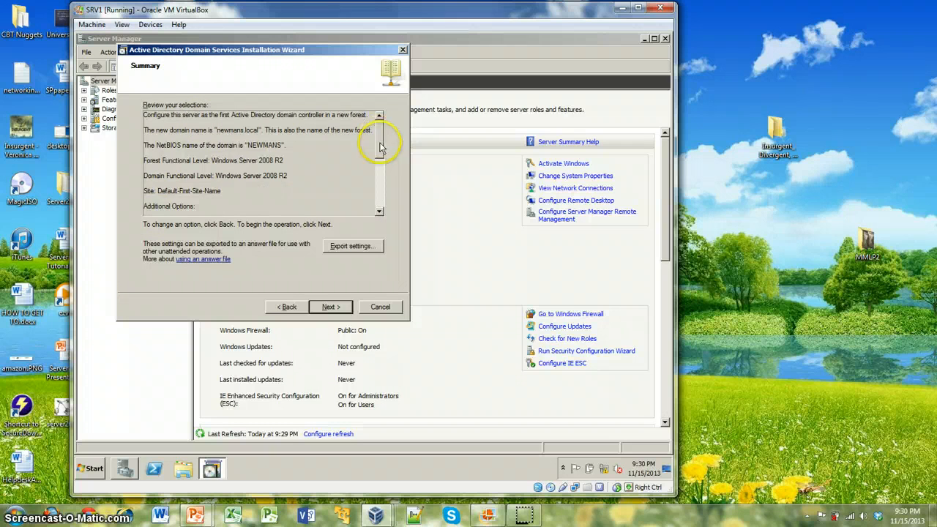
Review the Active Directory installation summary, start the domain controller installation and have the server reboot on completion
mouse_move(381, 142)
mouse_down()
mouse_move(381, 157)
mouse_move(374, 134)
mouse_up()
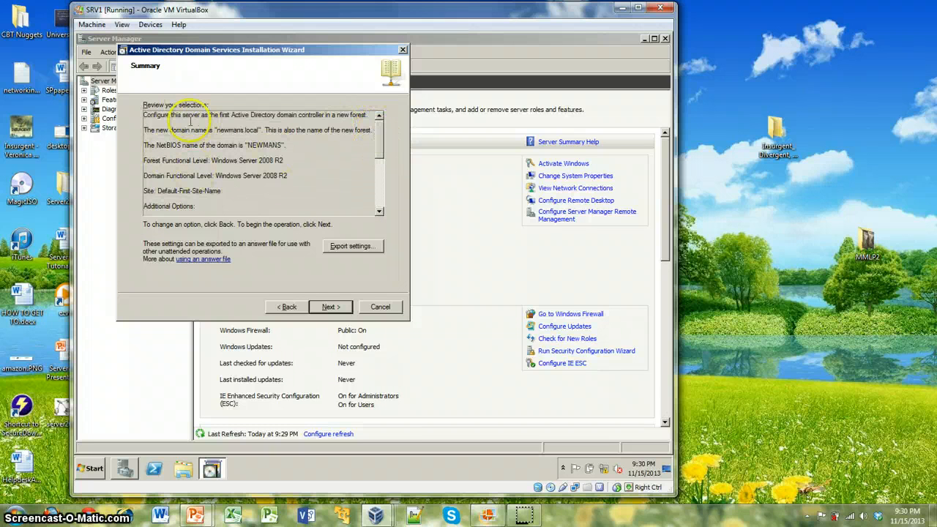
click(329, 307)
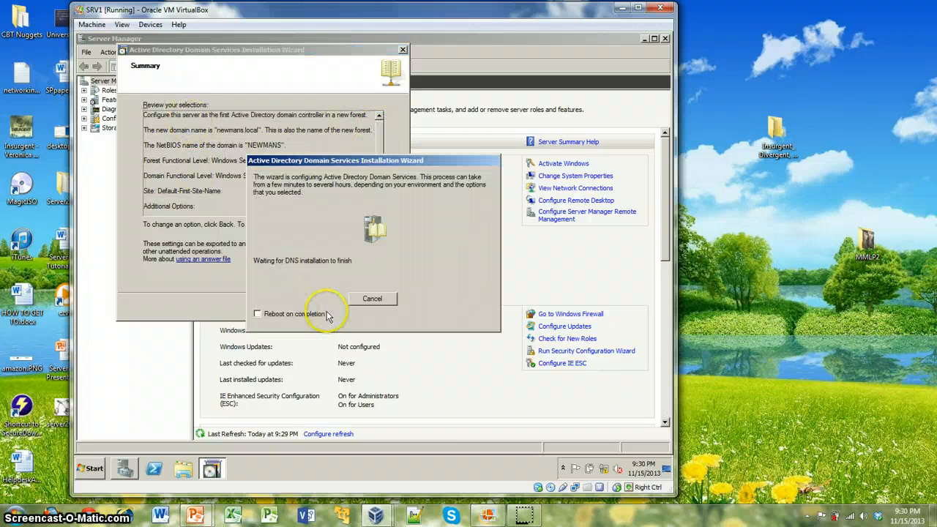
click(259, 314)
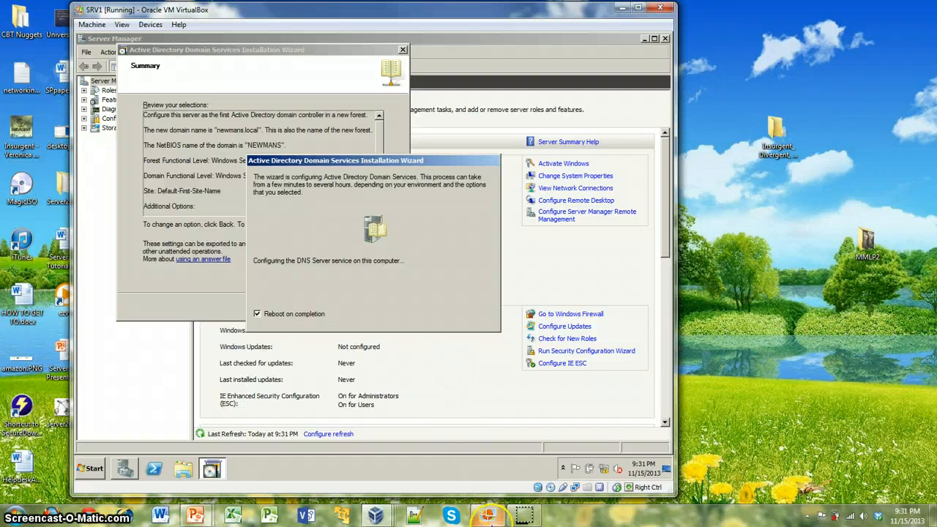
Switch to Windows Live Photo Gallery and examine the network diagram Capture.PNG, covering device addresses and the DHCP range, while the server restarts
mouse_move(488, 518)
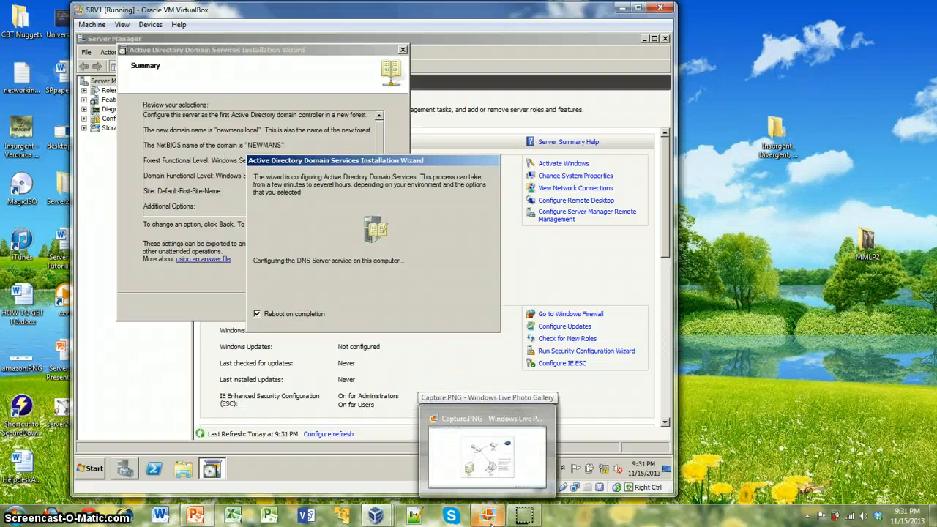
click(489, 517)
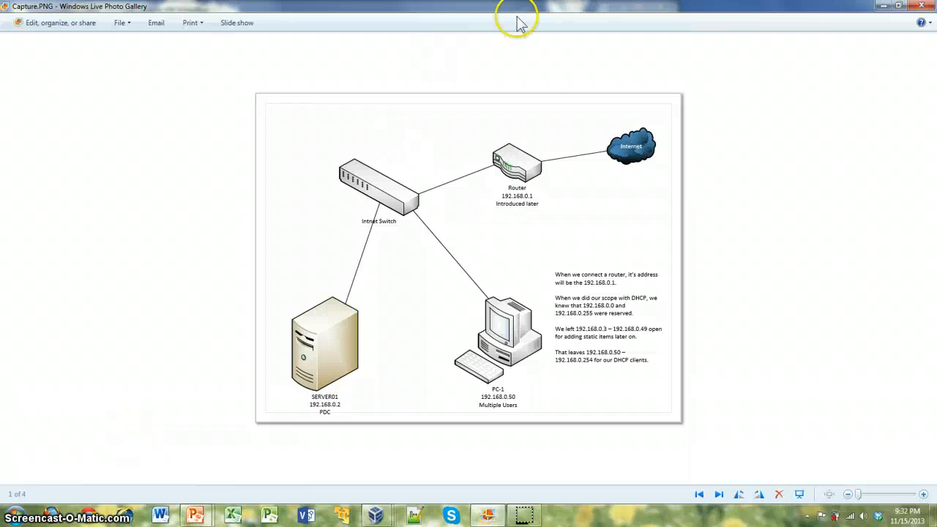
click(887, 7)
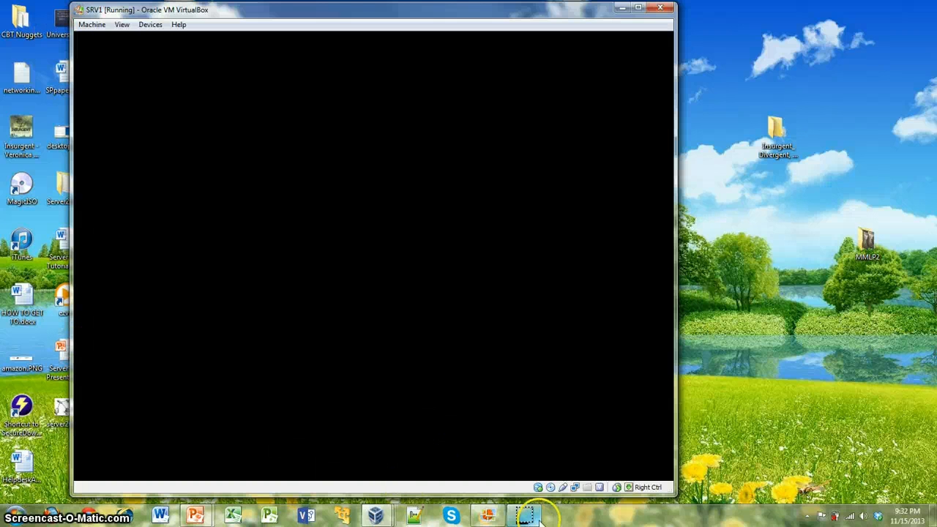
mouse_move(489, 517)
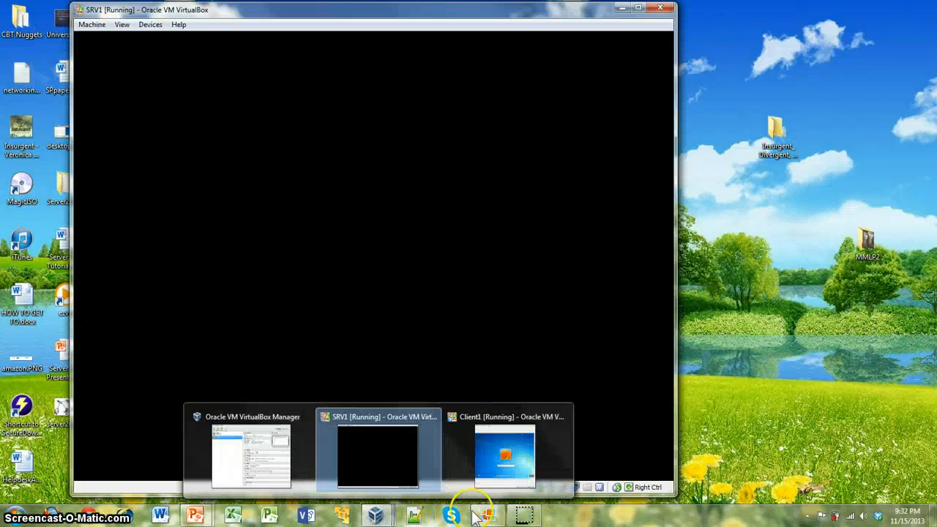
click(489, 516)
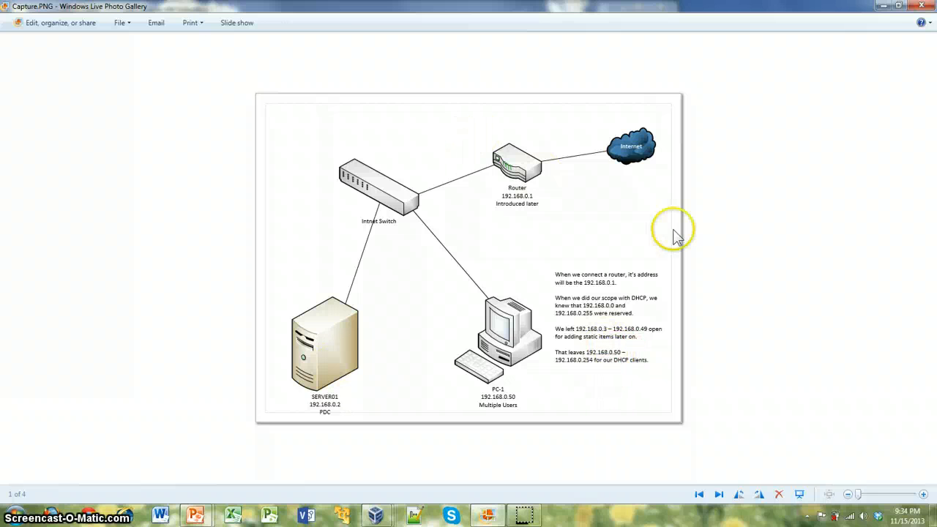
click(882, 6)
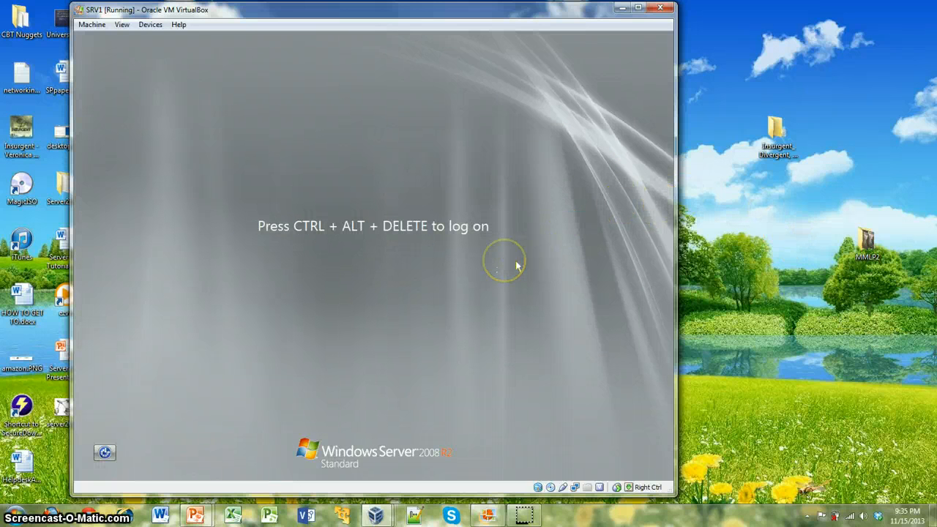
Log on to SRV1 as NEWMANS\Administrator with the account password
key(ctrl+Delete)
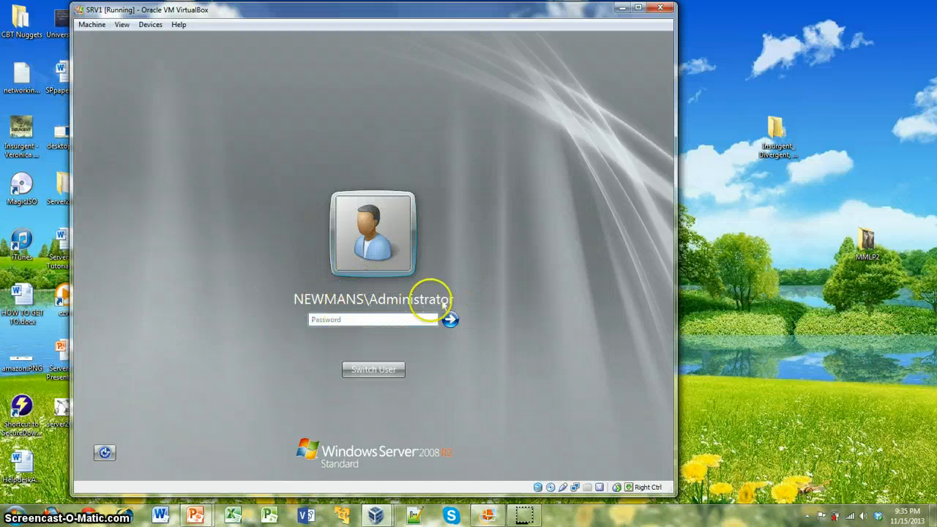
click(397, 319)
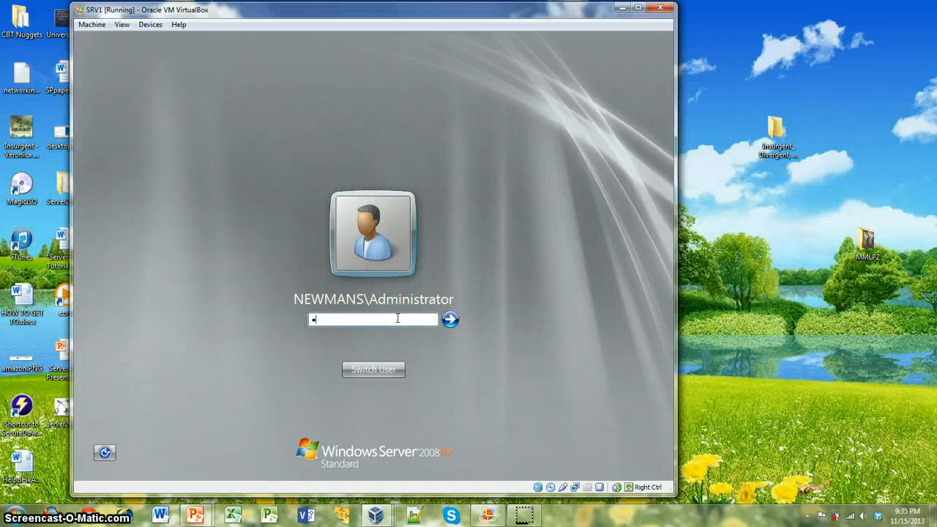
text(•••••••••)
key(Return)
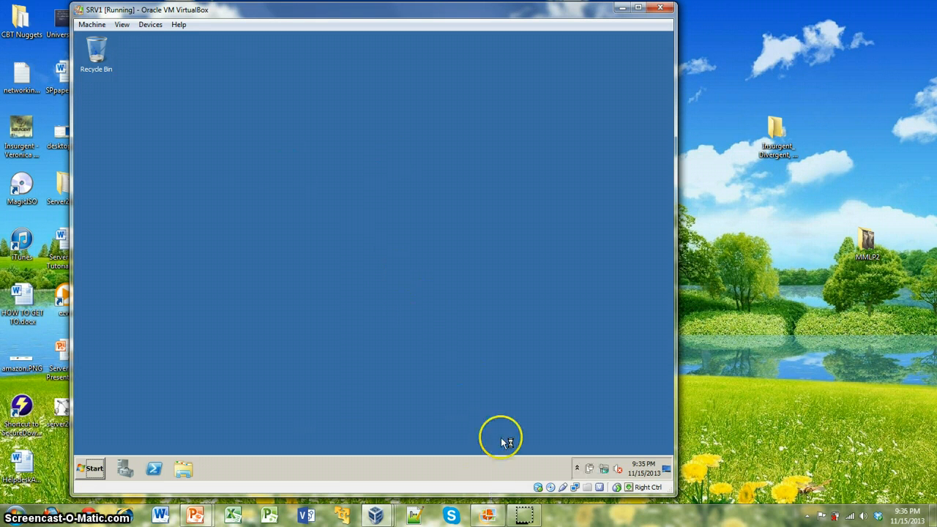
mouse_move(533, 516)
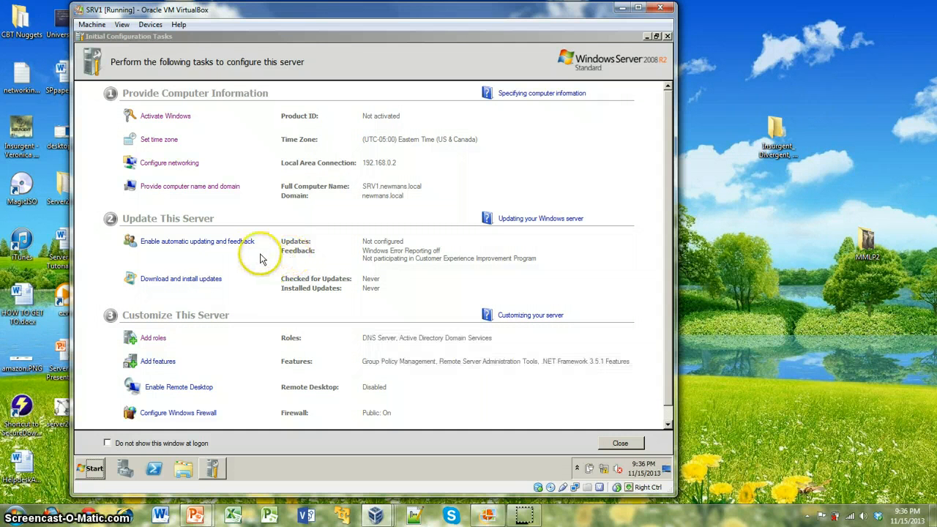
Start adding roles to the server, select the DHCP Server role and continue past its introduction
click(153, 342)
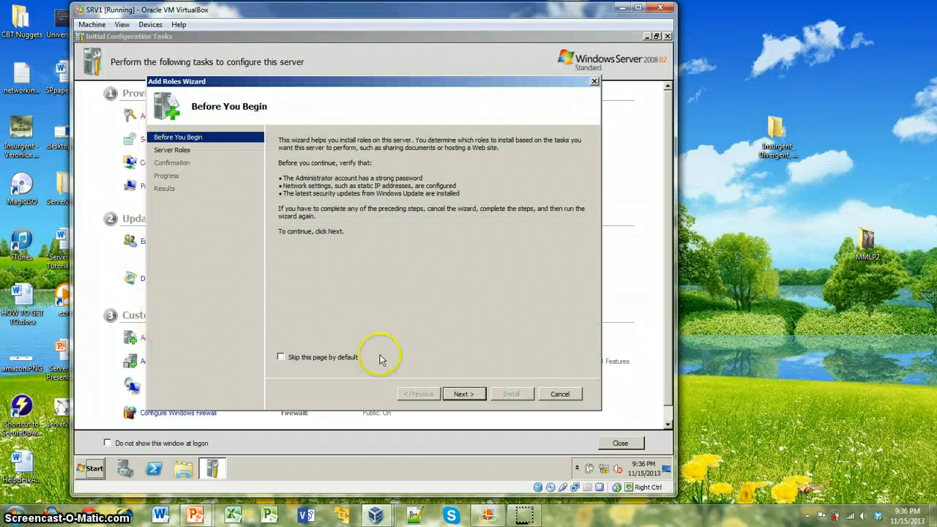
click(463, 393)
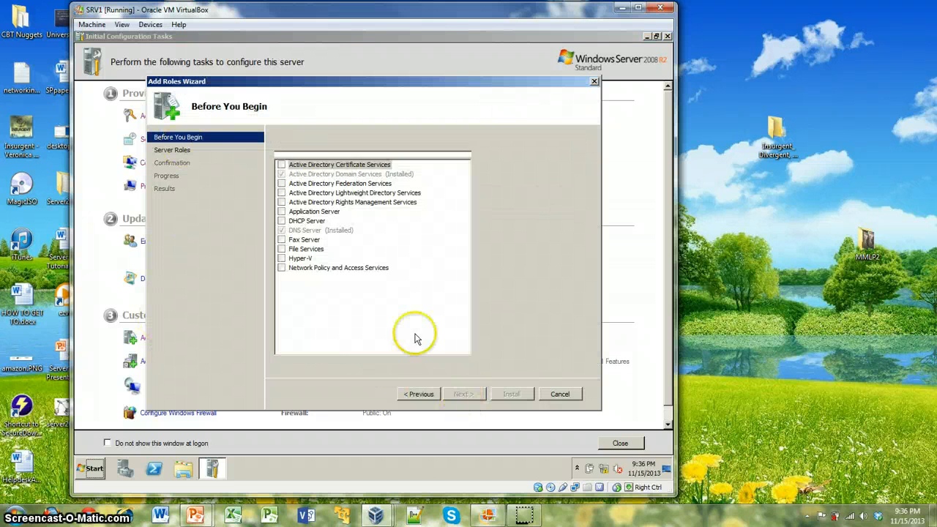
click(292, 222)
click(281, 221)
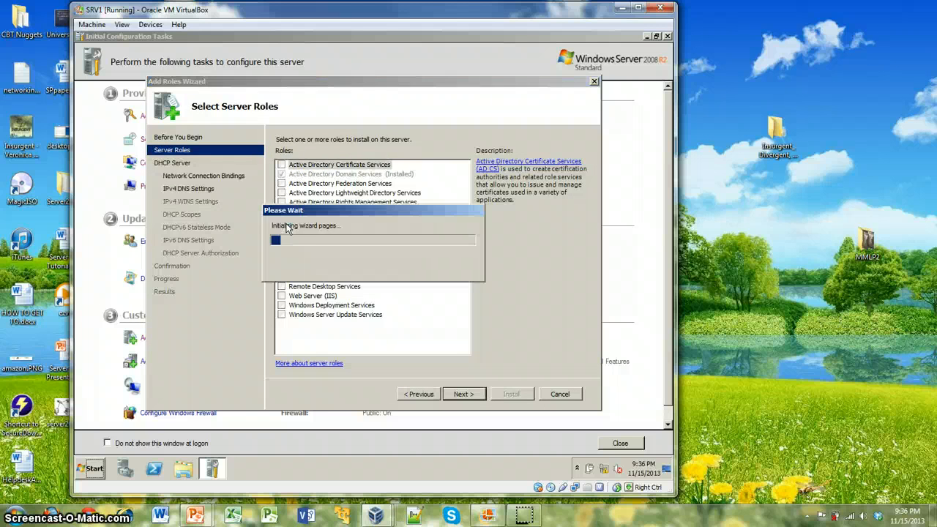
click(461, 394)
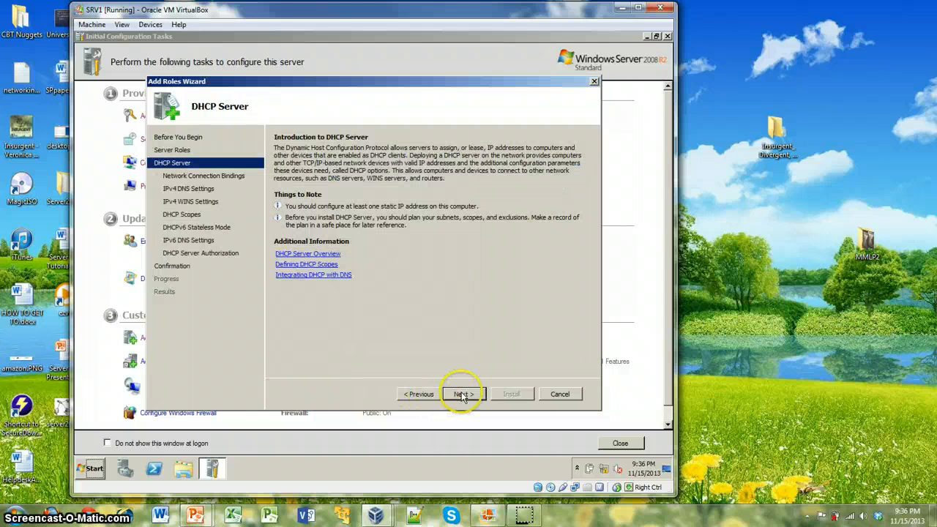
click(463, 394)
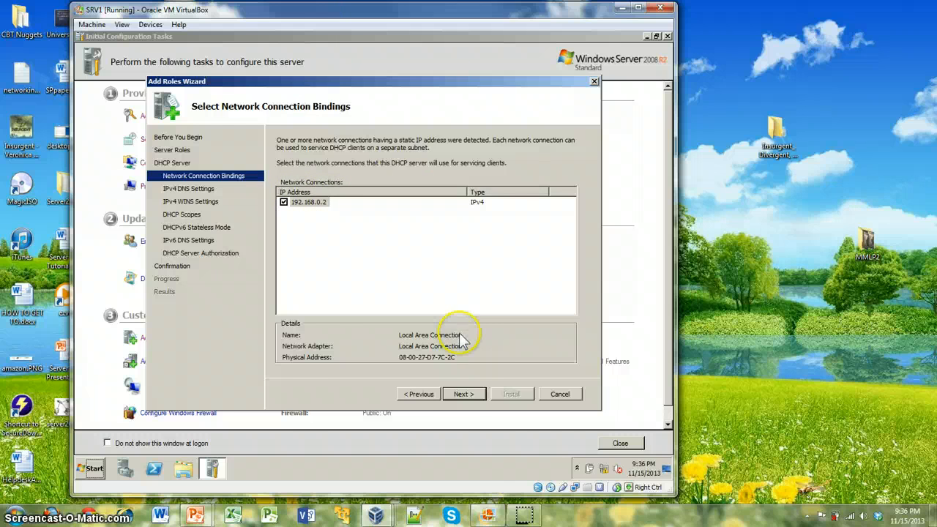
Check the server's address in the network diagram and keep 192.168.0.2 as the DHCP server's network connection binding
click(489, 516)
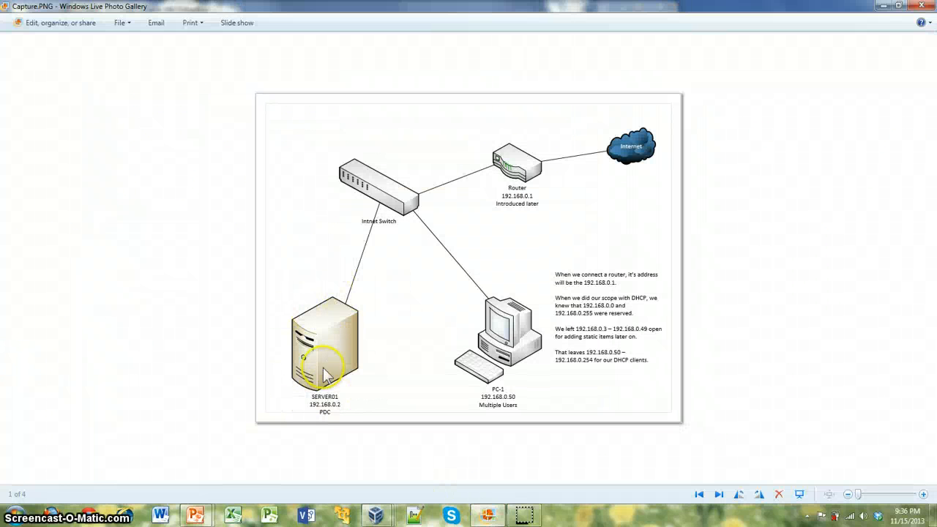
click(488, 514)
click(464, 394)
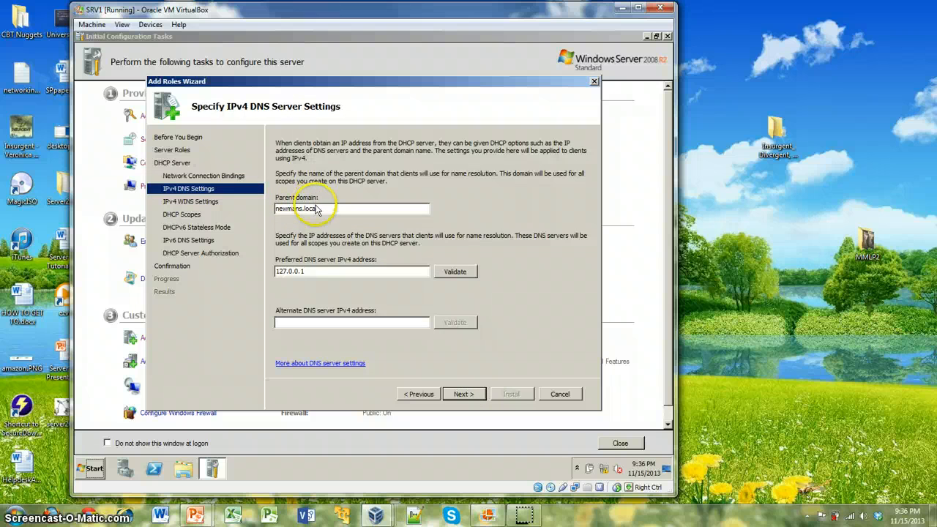
Set the preferred DNS server IPv4 address to 192.168.0.2, validate it, and keep WINS as not required on this network
drag(306, 270, 268, 269)
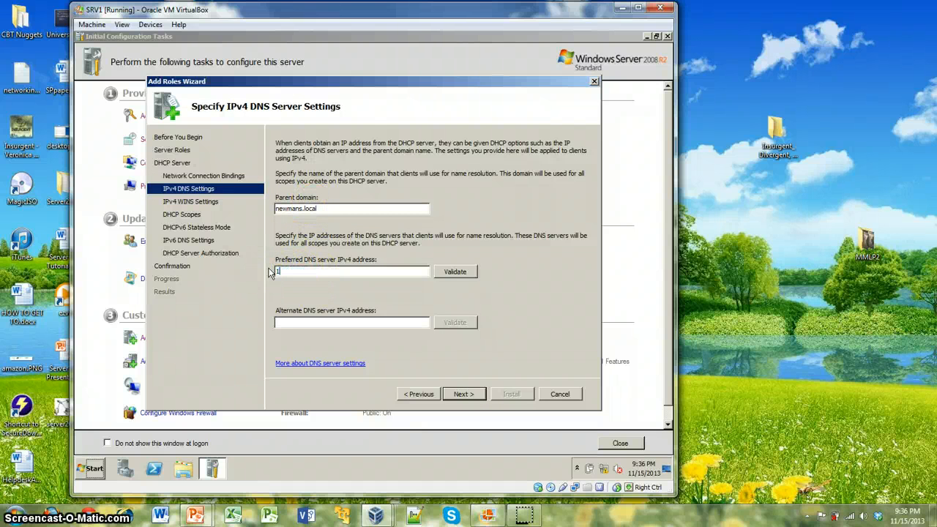
text(192.168.0.2)
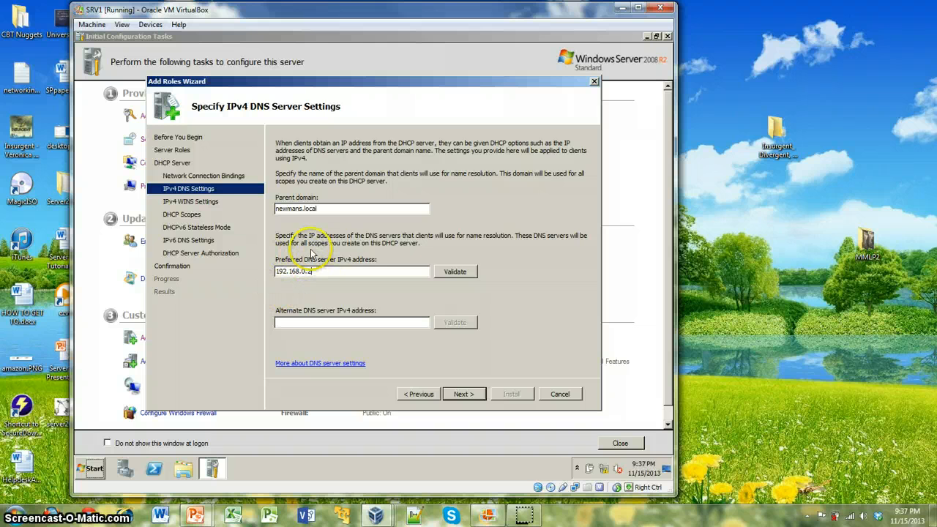
click(439, 273)
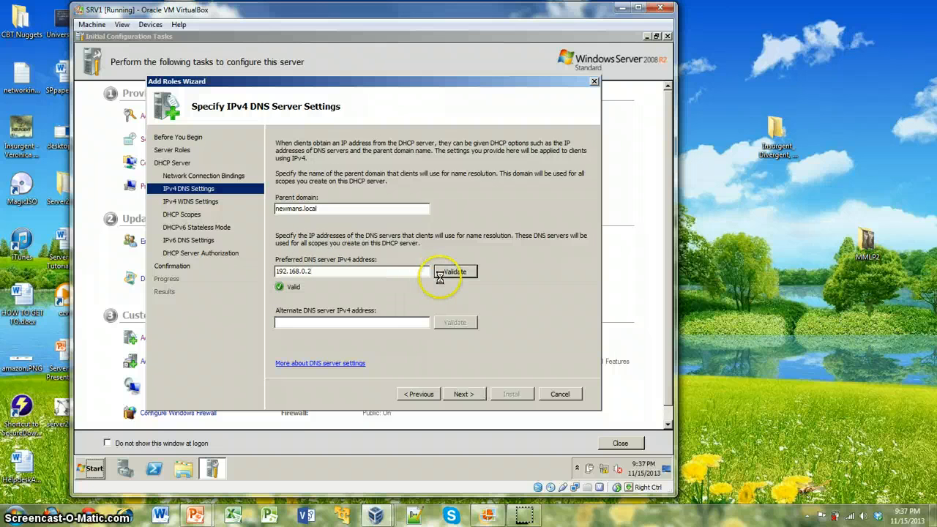
click(474, 395)
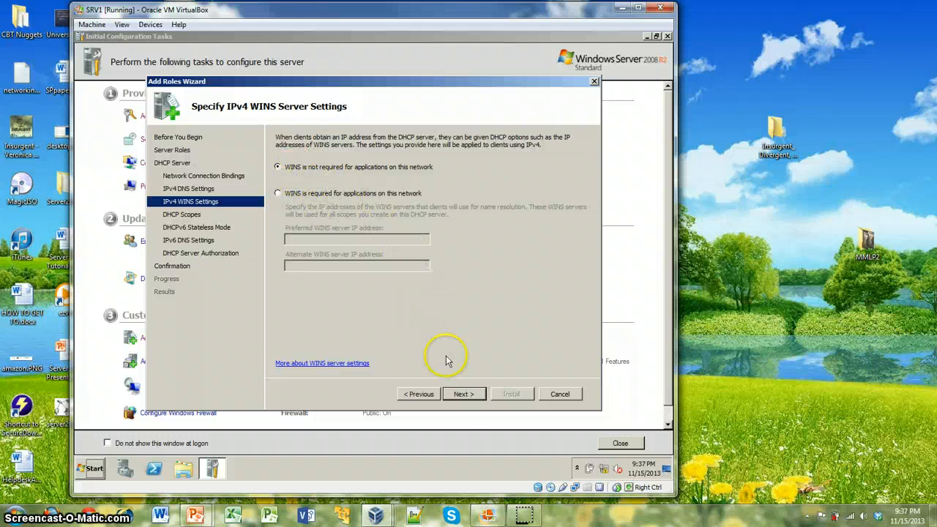
click(465, 395)
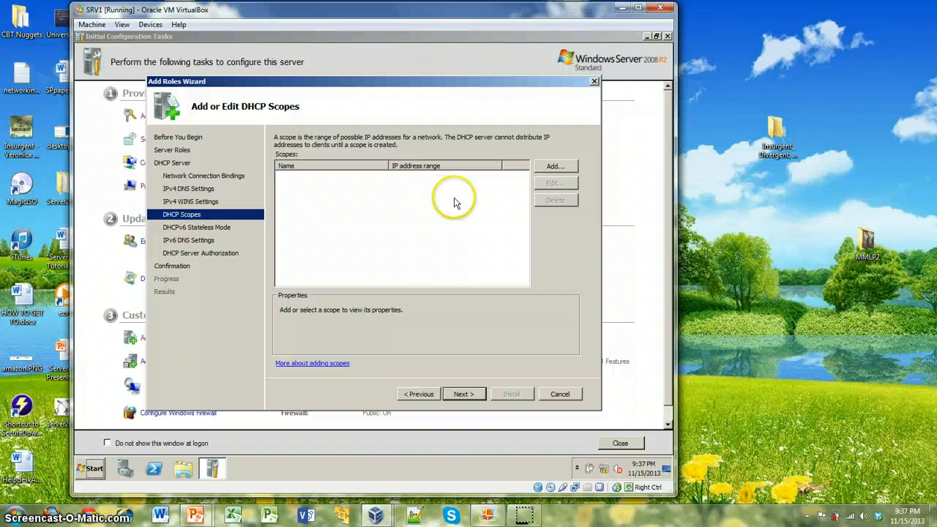
Add a DHCP scope named Default Scope with the starting IP address 192.168.0.50
click(554, 167)
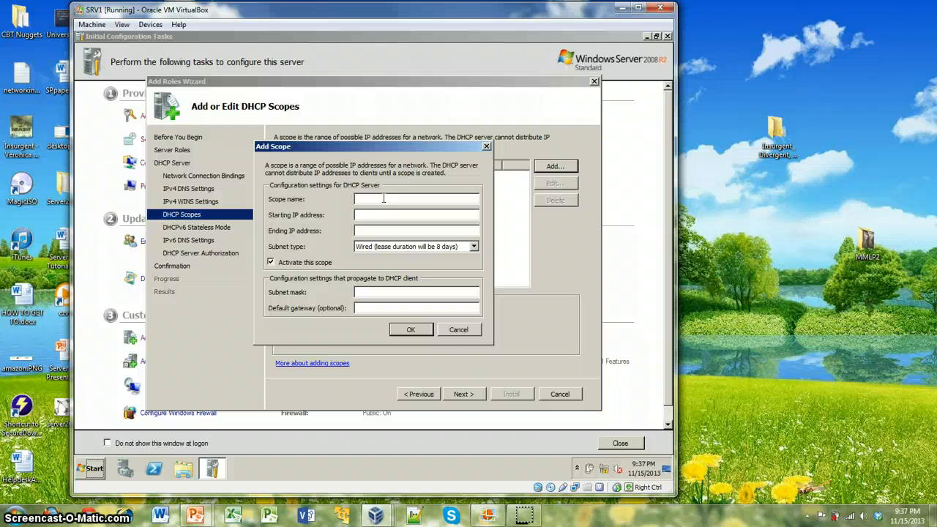
text(Default)
text(1)
text(92.168.0.50)
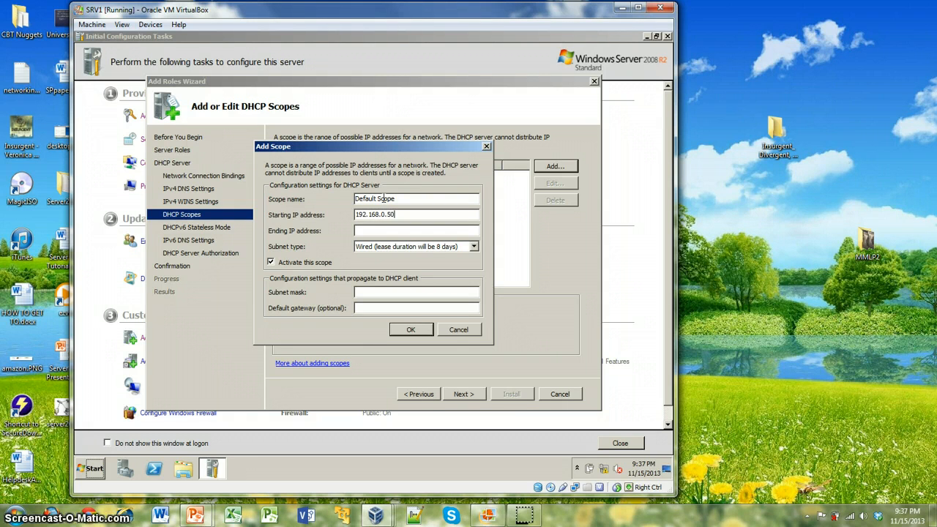